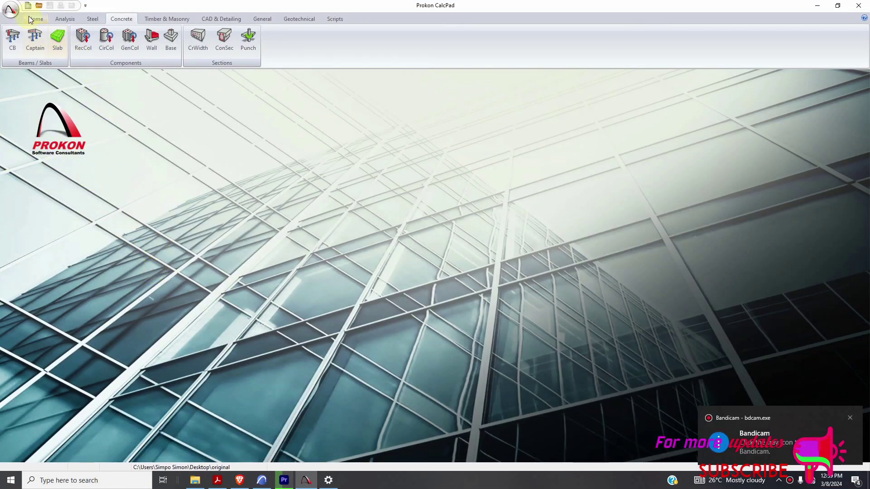
Launch the Continuous Beam (CB) module from Prokon CalcPad's Concrete modules
click(34, 19)
click(123, 19)
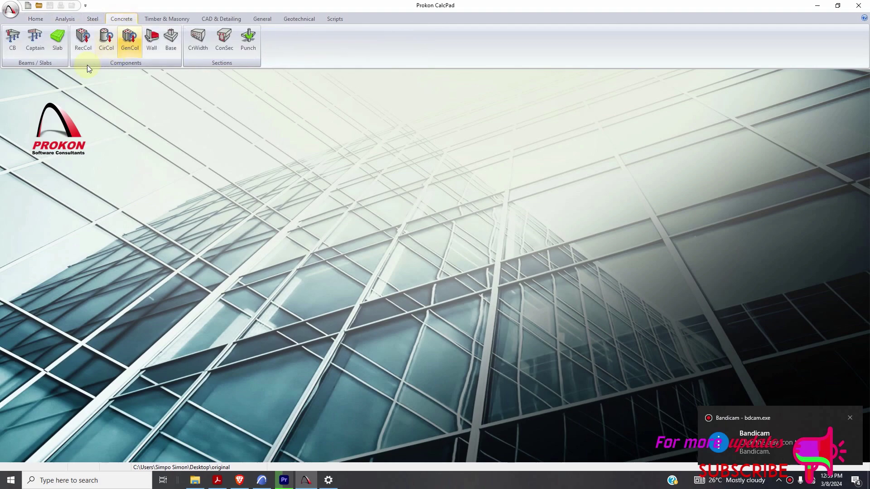
click(12, 42)
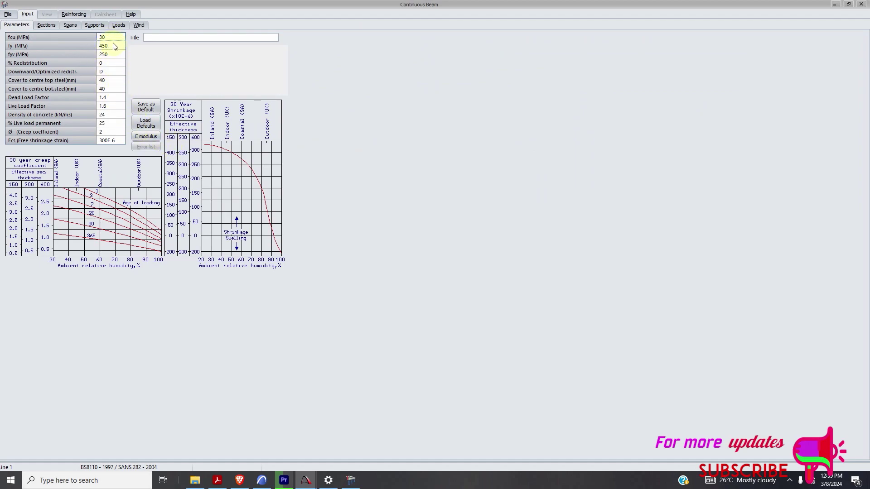
Change the beam parameters to fcu 20 MPa and 25 mm steel covers, then show Sections
click(113, 38)
text(250)
click(111, 55)
click(117, 81)
text(25)
click(112, 101)
click(47, 25)
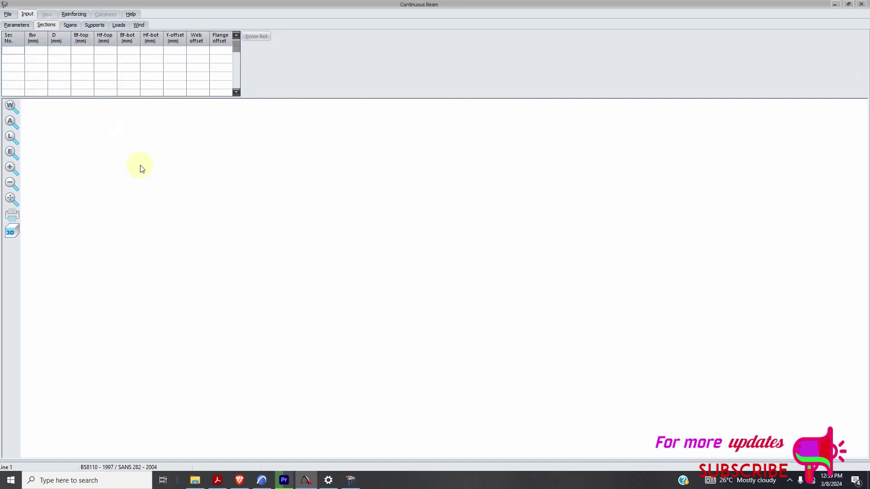
click(262, 480)
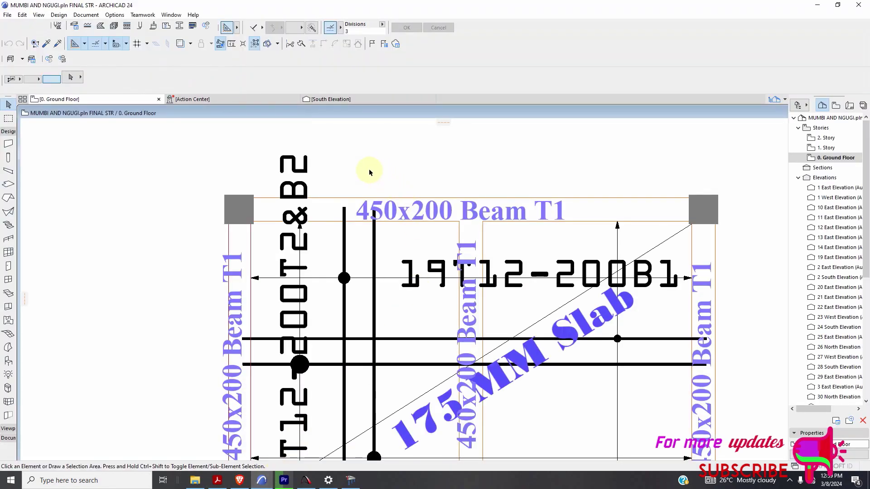
scroll(448, 214, up, 3)
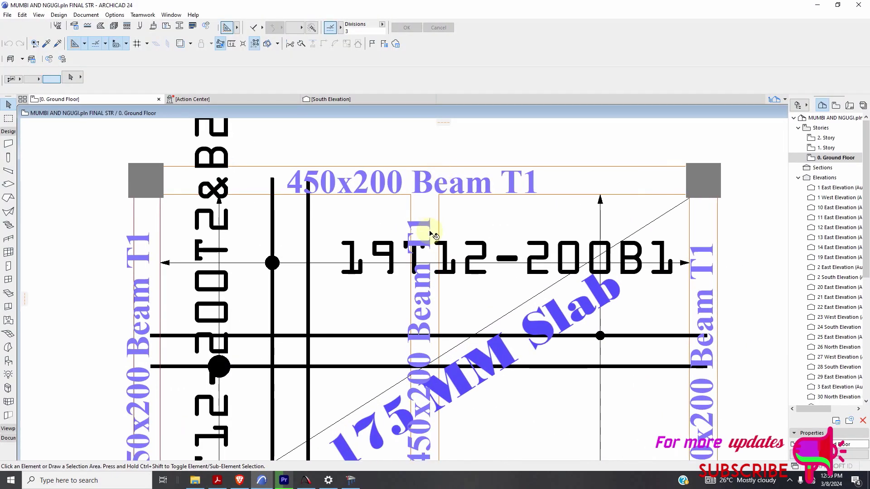
scroll(430, 233, down, 3)
scroll(417, 229, up, 1)
scroll(399, 149, down, 1)
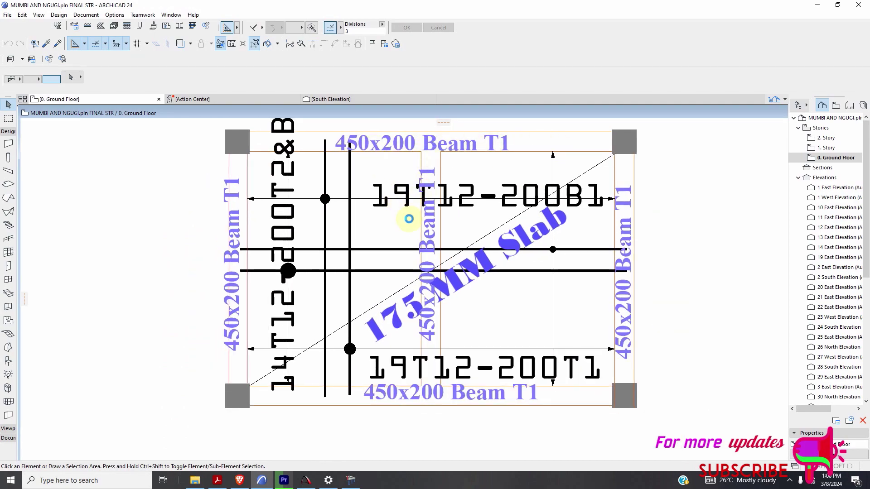
scroll(411, 225, down, 4)
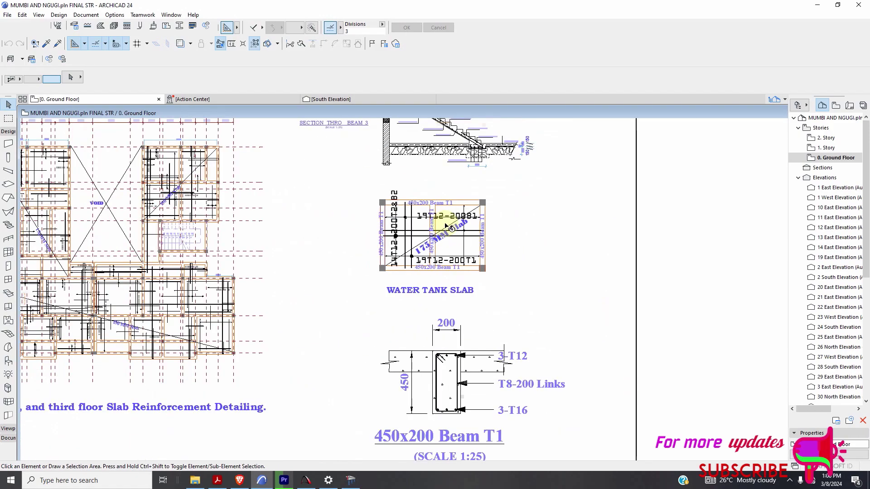
scroll(214, 248, up, 5)
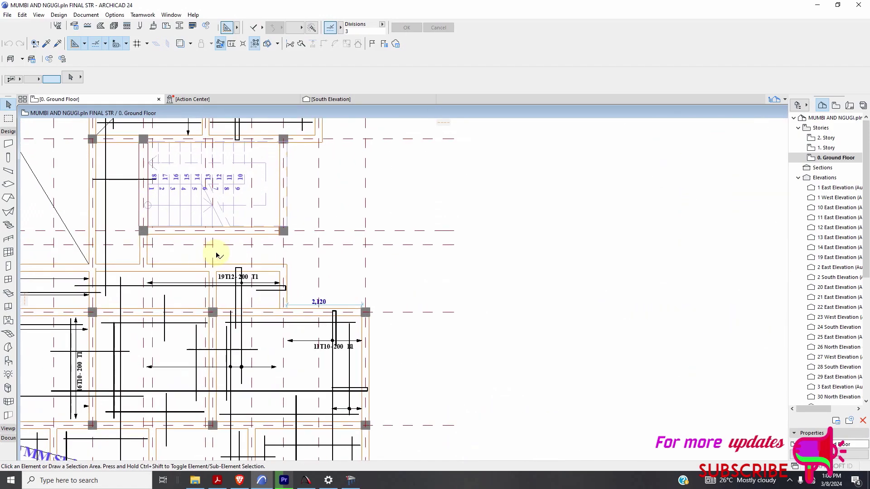
scroll(216, 255, down, 5)
scroll(479, 198, up, 5)
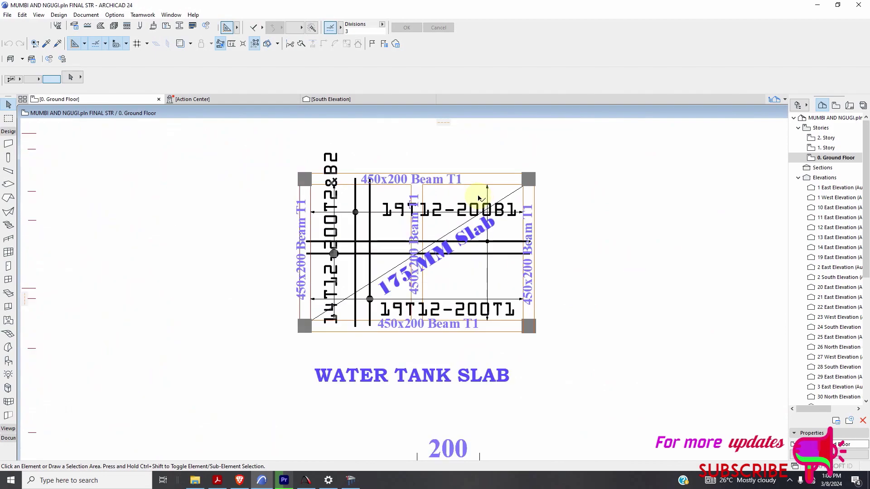
scroll(479, 198, up, 2)
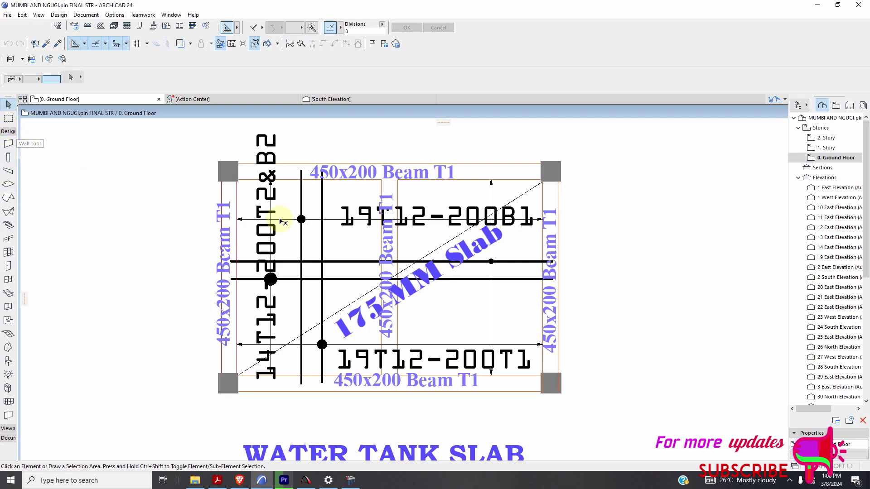
click(229, 173)
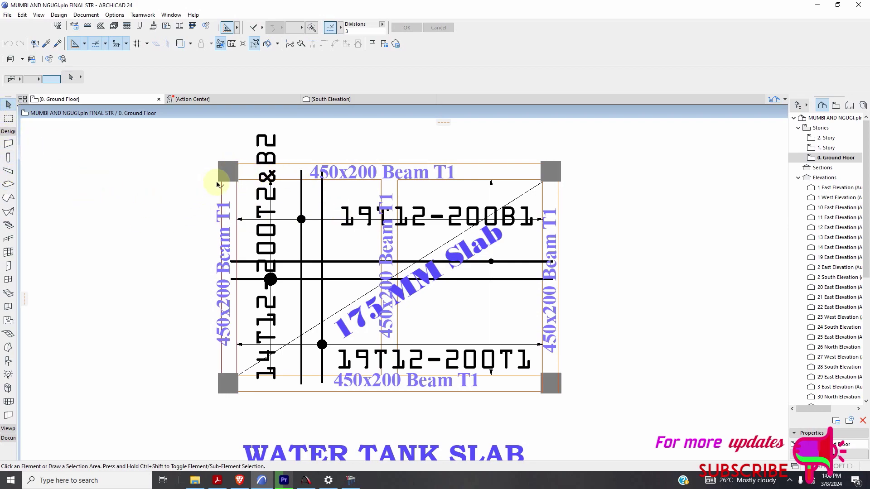
drag(229, 181, 553, 179)
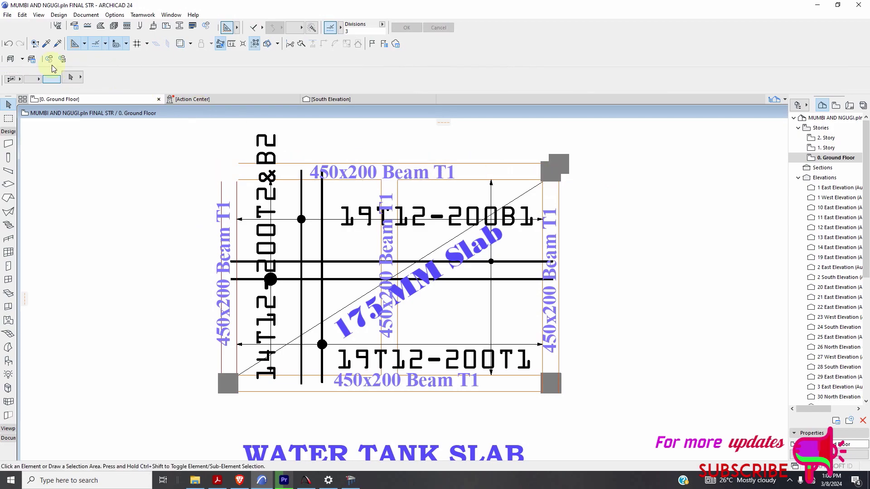
click(7, 45)
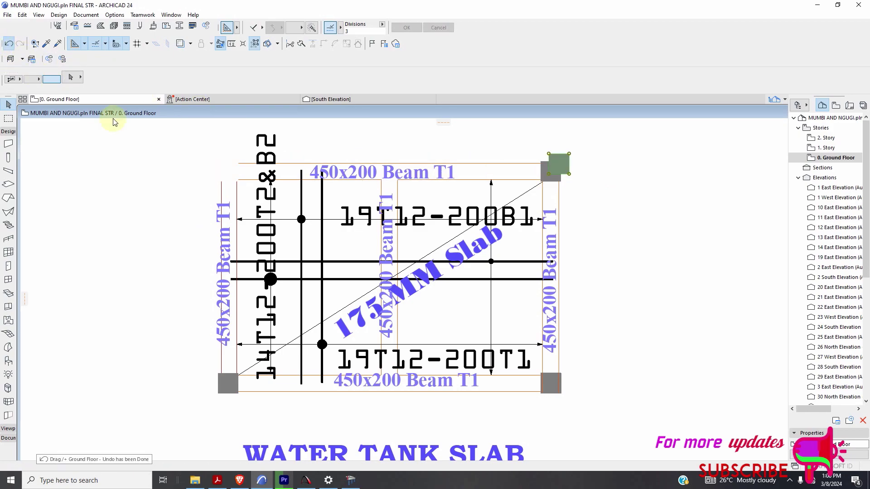
click(622, 202)
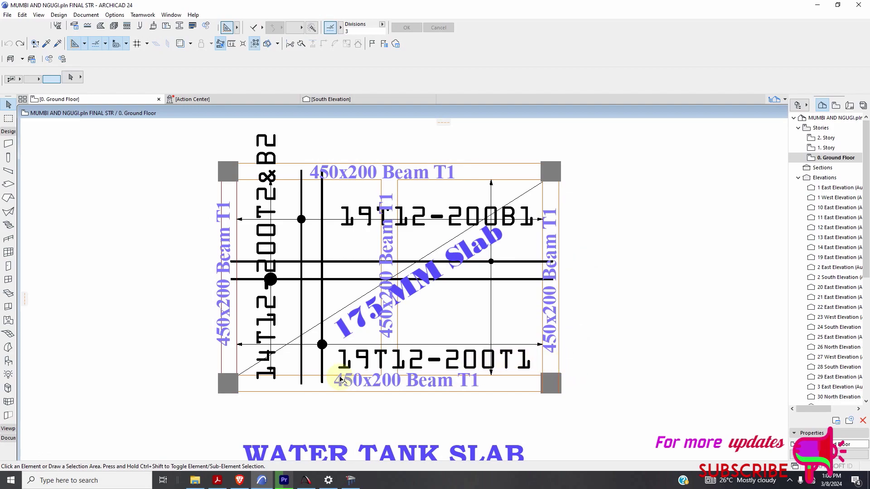
click(10, 131)
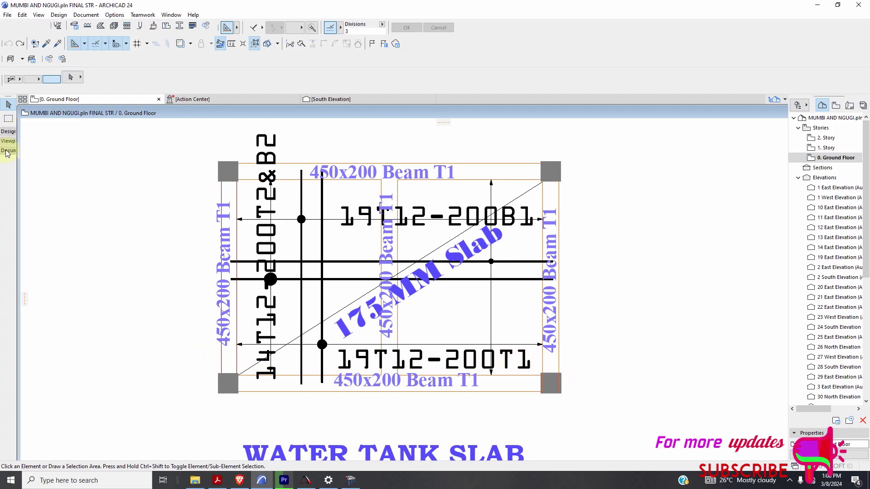
Dimension the top edge of the water tank slab between the two top columns
click(8, 151)
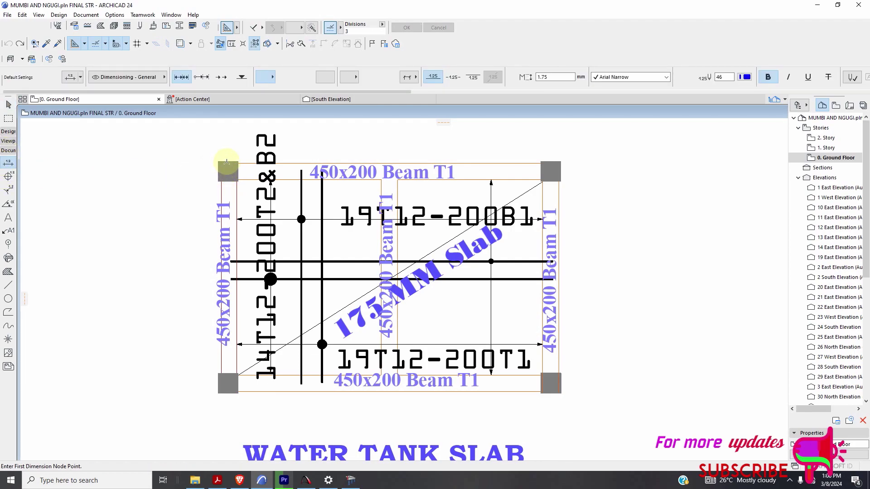
click(228, 160)
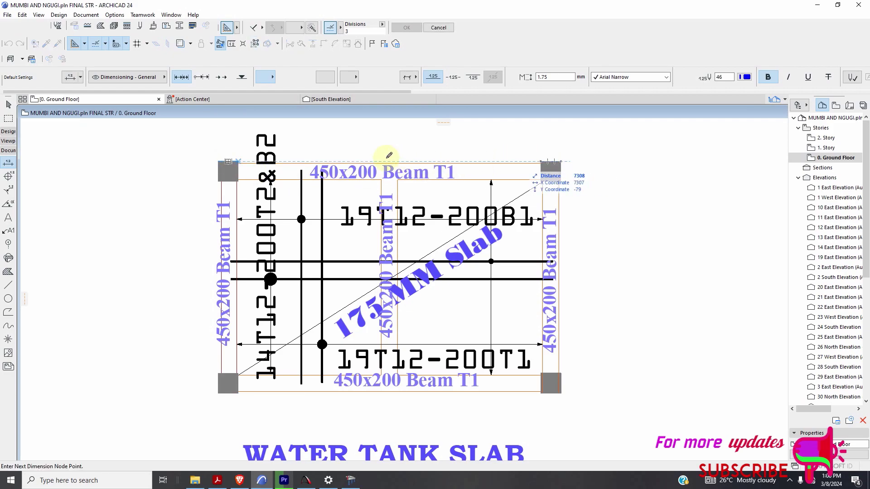
click(552, 162)
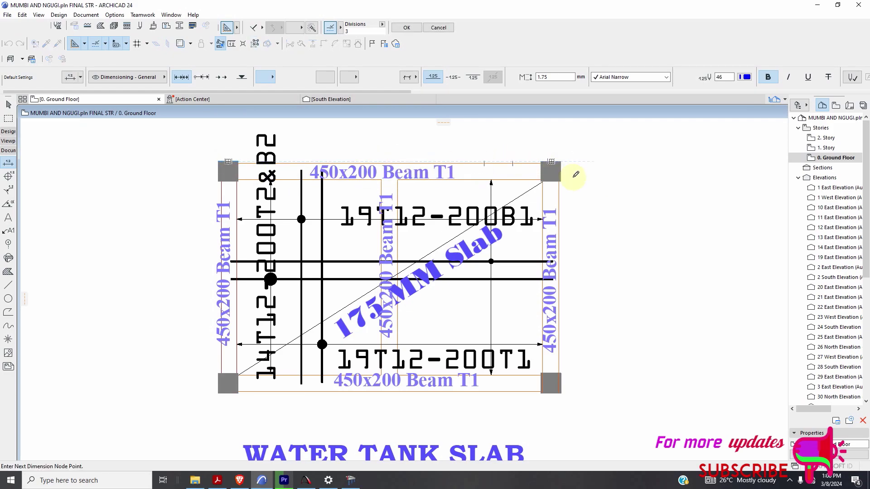
right_click(574, 176)
click(603, 236)
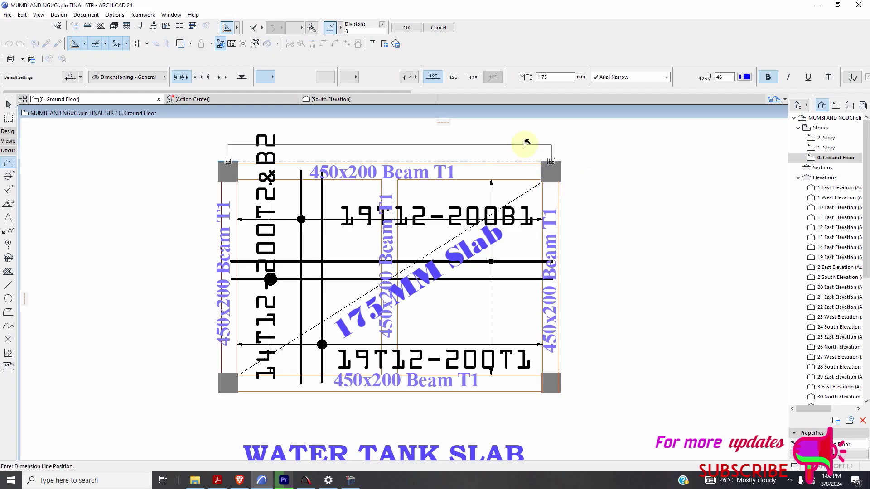
click(526, 144)
Override the 12,593 dimension label with custom text 4,000
scroll(429, 380, down, 1)
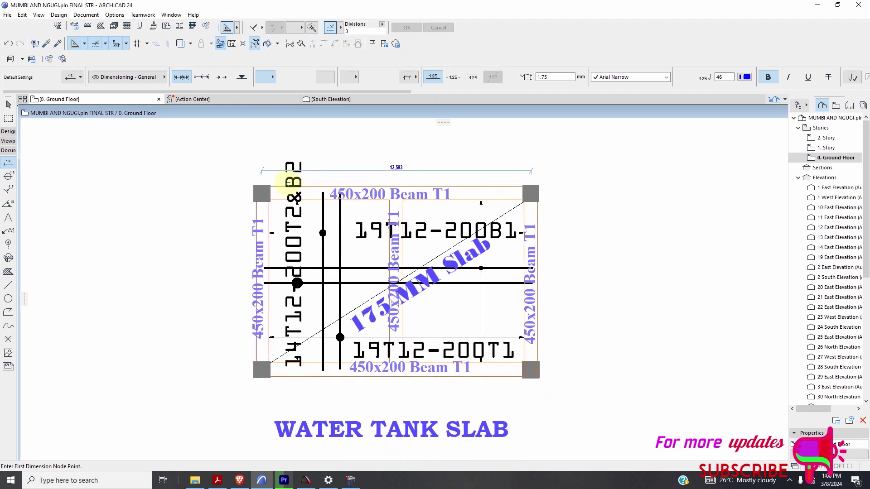
click(8, 105)
scroll(407, 166, up, 3)
click(407, 166)
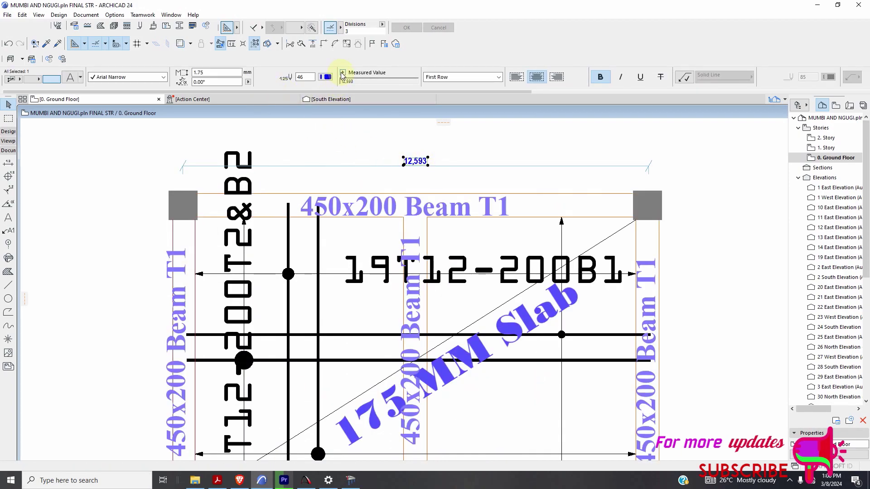
click(343, 73)
drag(388, 82, 342, 82)
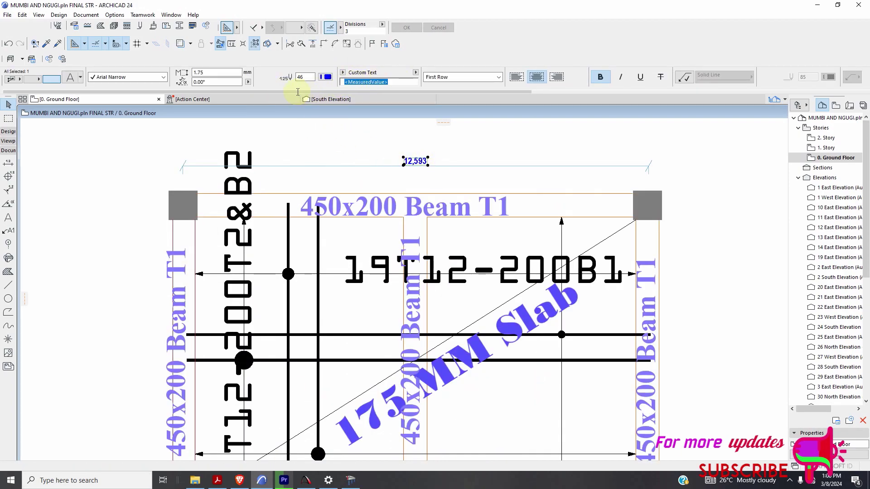
text(4)
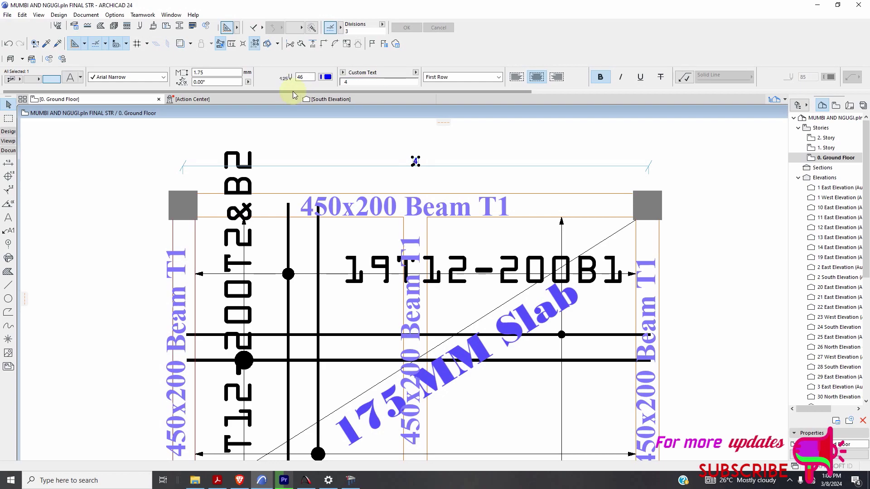
text(,00)
click(444, 151)
Add a vertical dimension along the slab's right edge between the top-right and bottom-right columns
scroll(376, 154, down, 3)
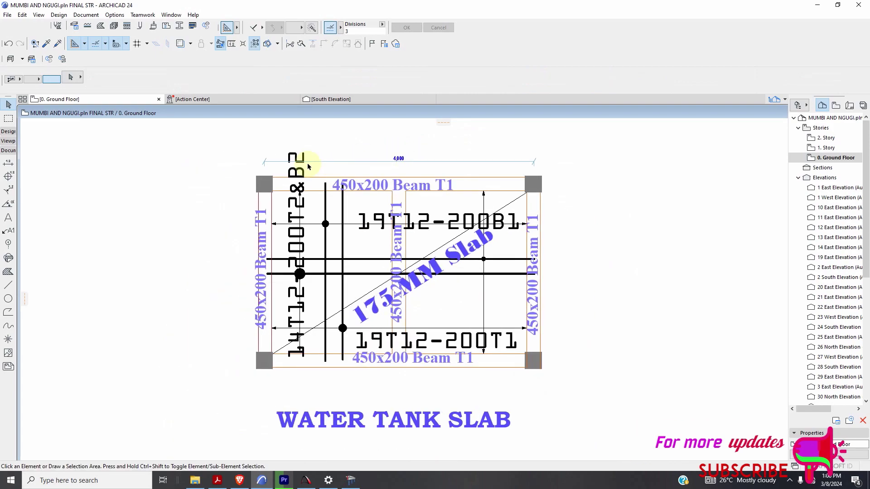
click(8, 163)
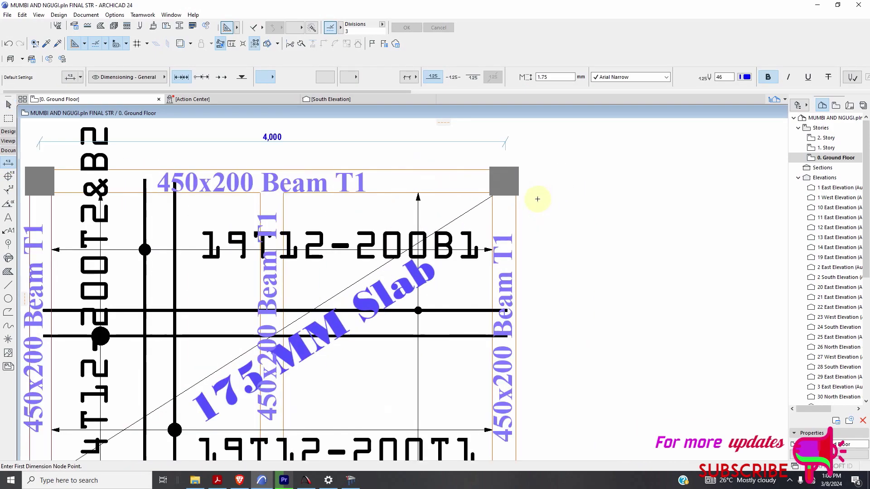
scroll(536, 197, up, 2)
click(518, 181)
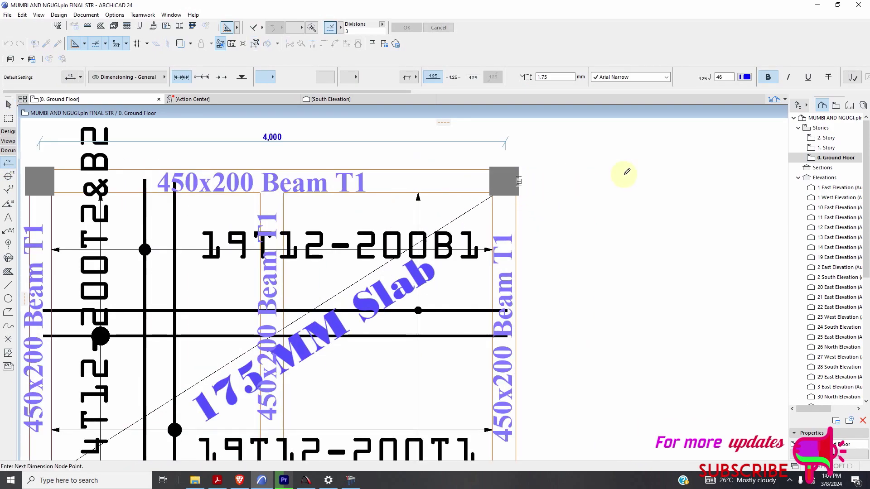
scroll(626, 171, down, 3)
scroll(568, 319, up, 3)
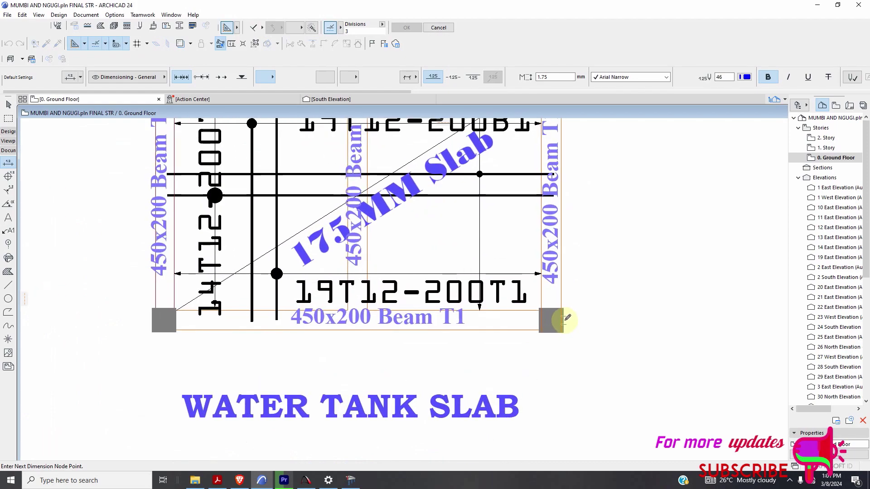
click(571, 318)
right_click(589, 302)
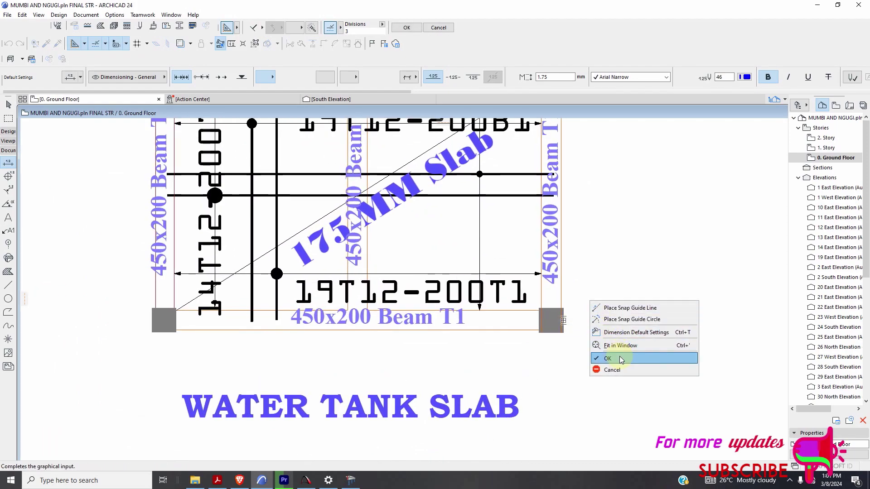
click(621, 359)
Replace the measured 8240 value of that dimension with custom text 2,600
scroll(452, 329, down, 2)
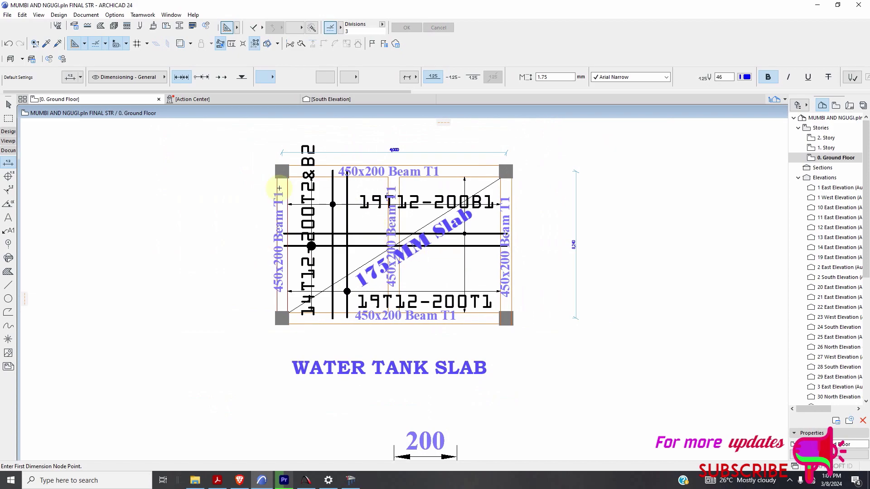
click(8, 105)
scroll(576, 263, up, 2)
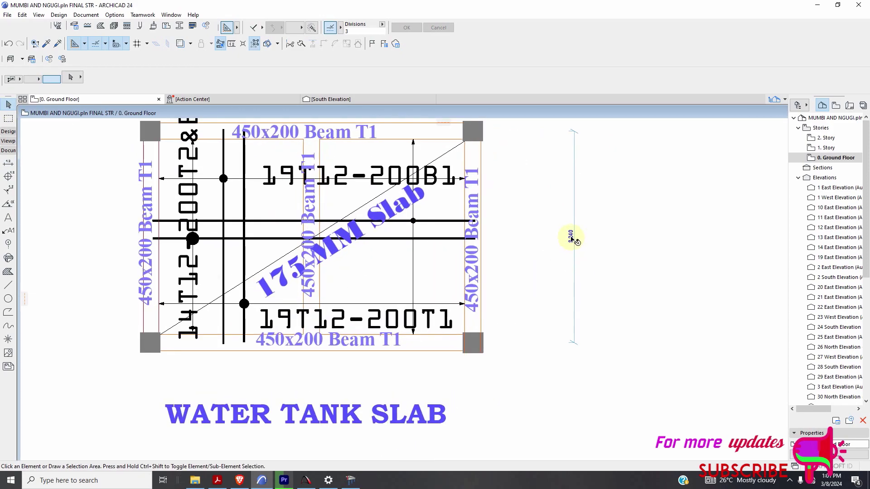
click(573, 239)
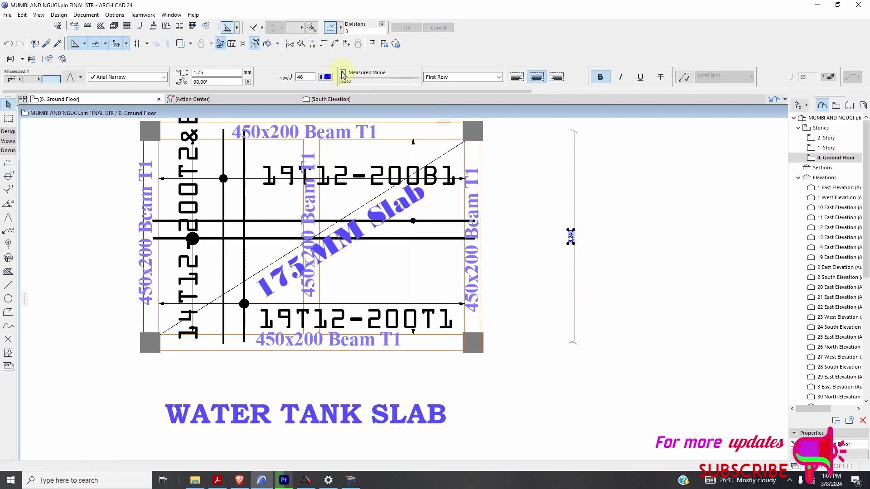
click(343, 74)
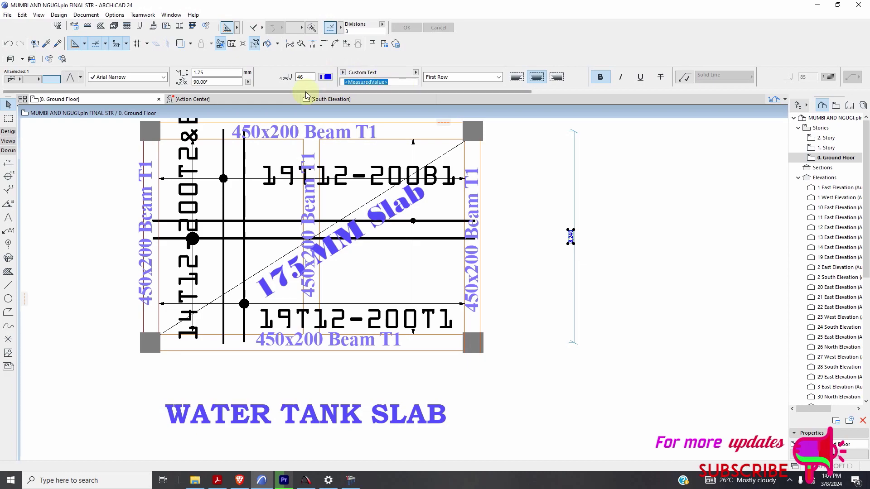
text(2)
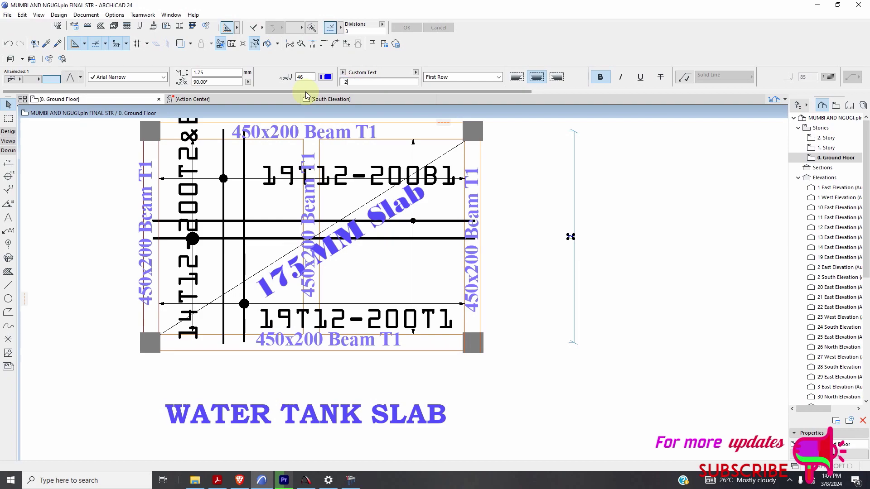
text(,600)
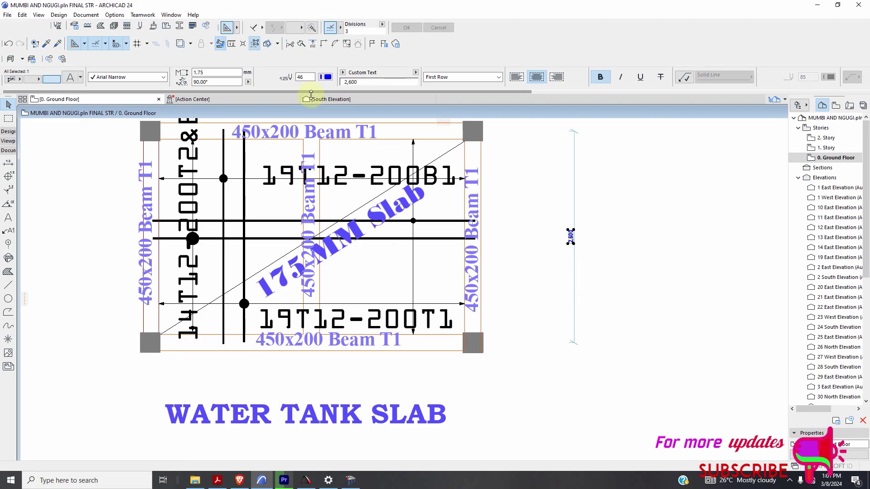
click(588, 266)
scroll(558, 246, down, 2)
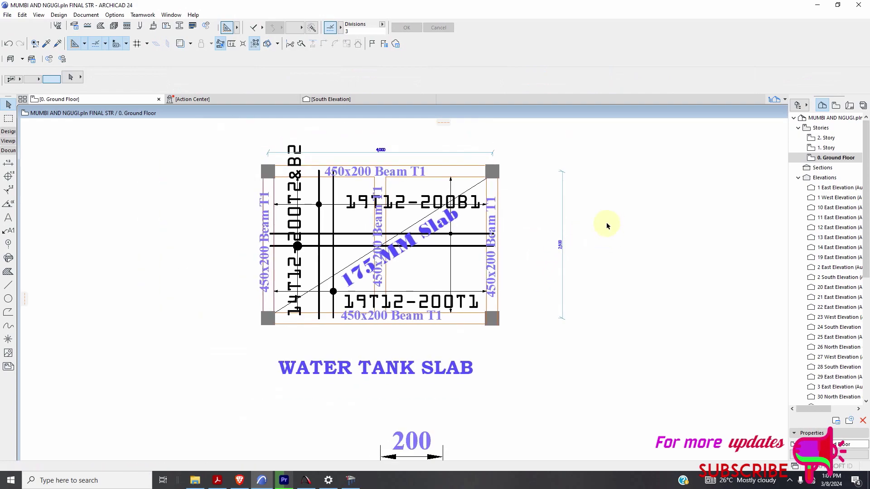
Select the 4,000 and 2,600 dimensions and set their text size to 4 mm
drag(611, 219, 535, 270)
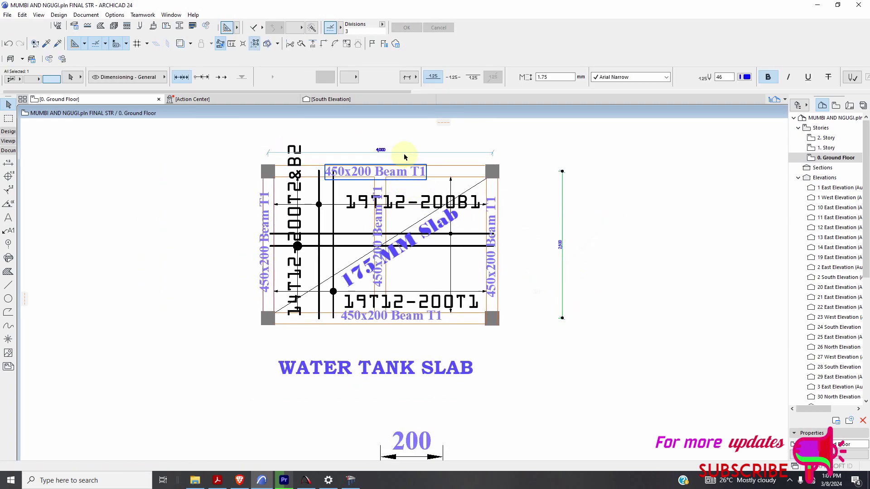
shift+click(385, 153)
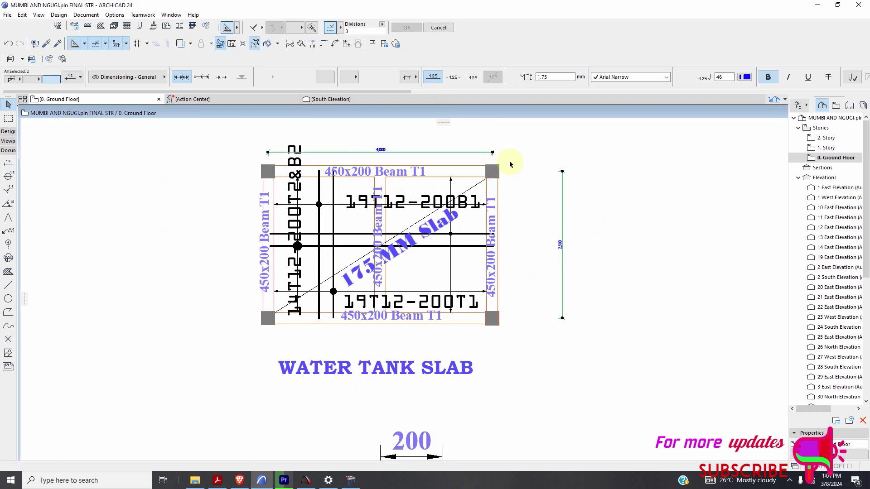
right_click(566, 170)
click(589, 172)
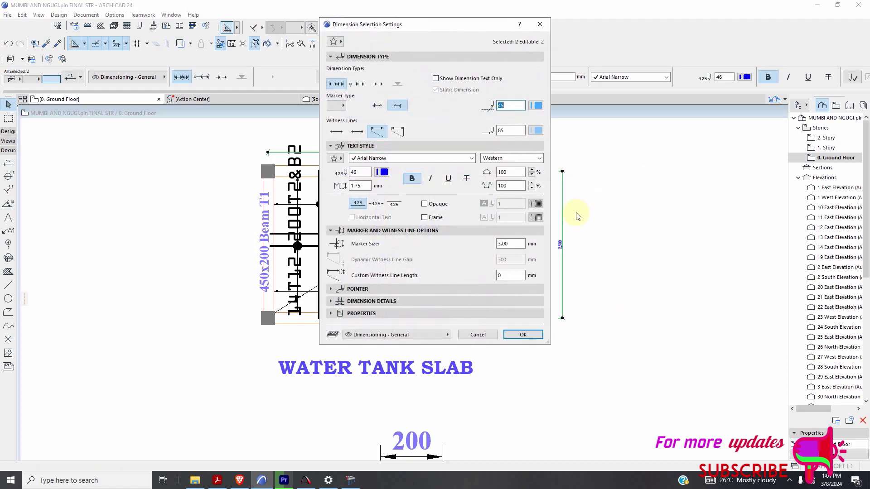
double_click(357, 185)
text(4)
click(510, 334)
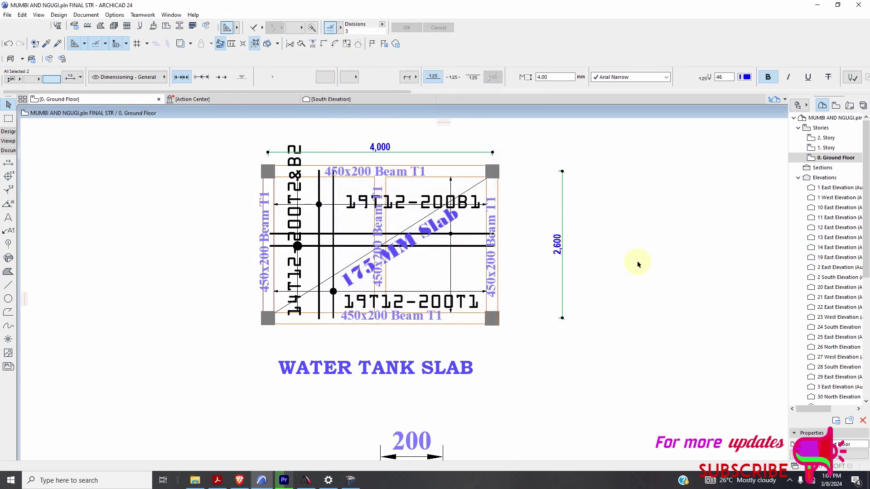
click(638, 265)
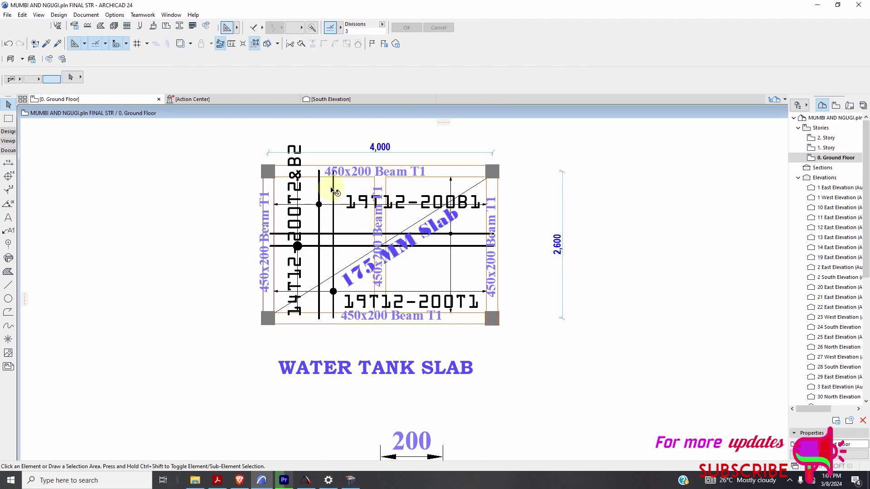
scroll(322, 243, up, 1)
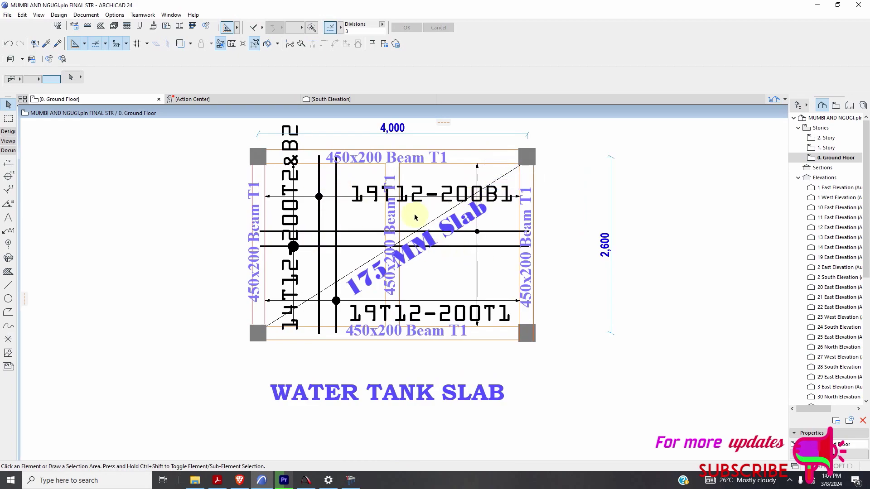
scroll(355, 208, down, 1)
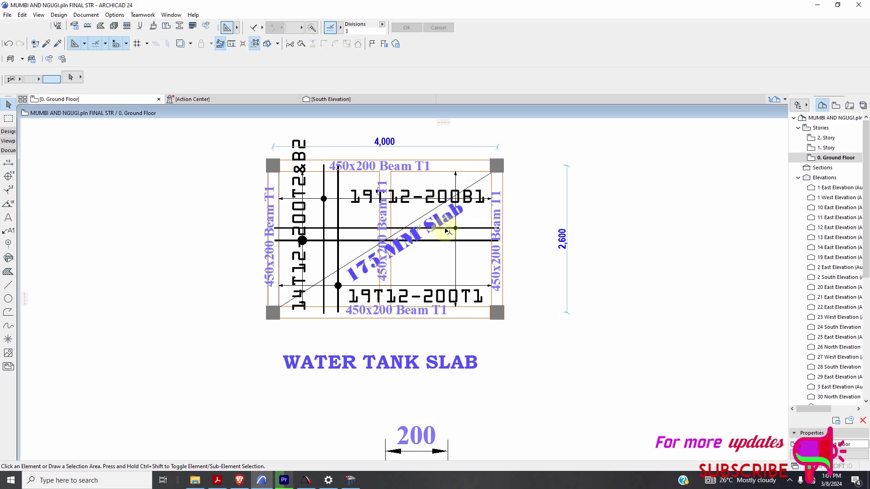
scroll(357, 213, up, 1)
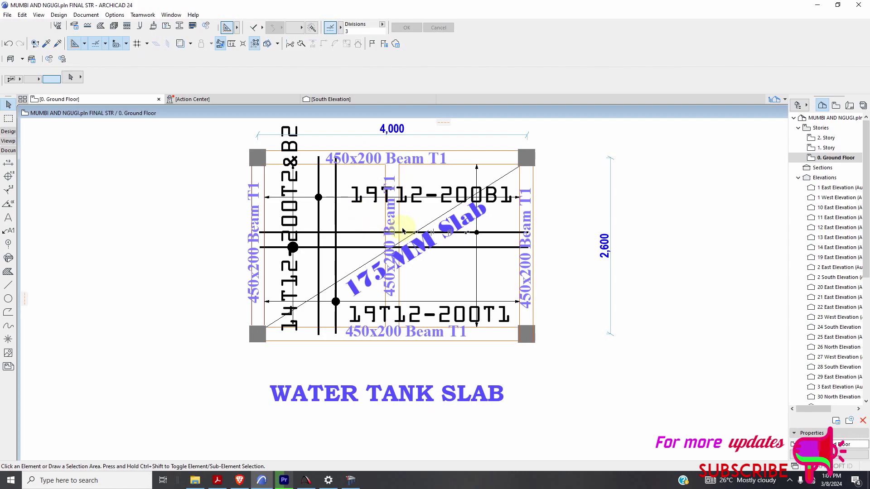
scroll(300, 225, down, 1)
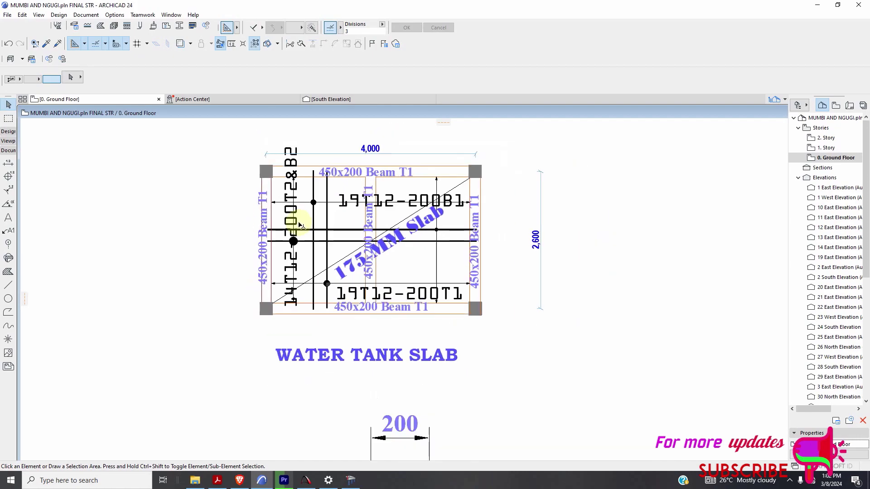
scroll(300, 225, down, 1)
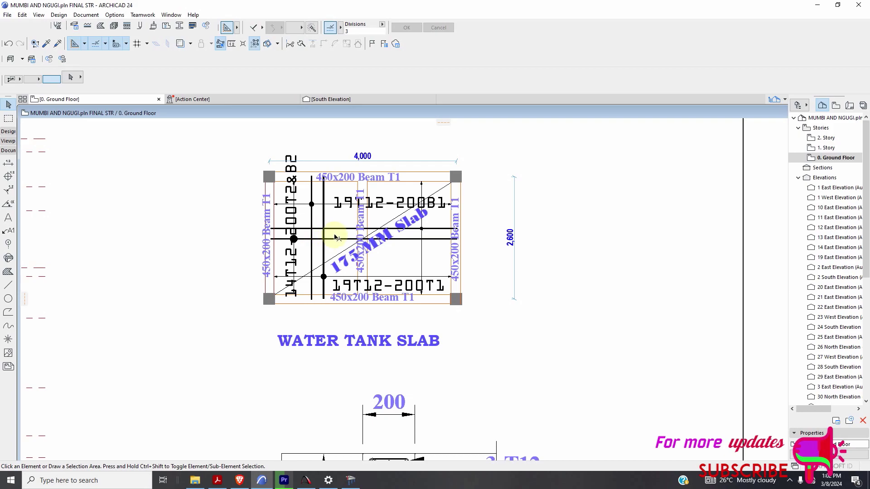
scroll(335, 182, up, 1)
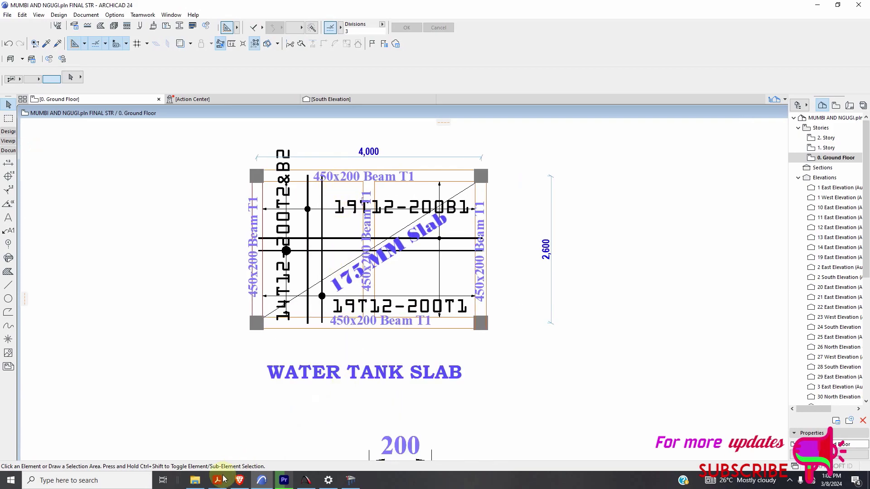
Browse to Desktop > Design Spreadsheets, select the load calculation workbook, then return to ARCHICAD
click(196, 480)
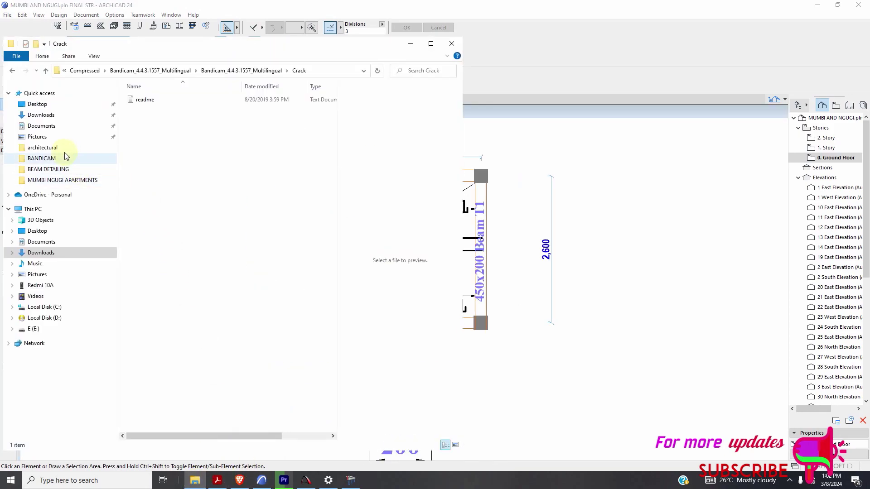
click(49, 106)
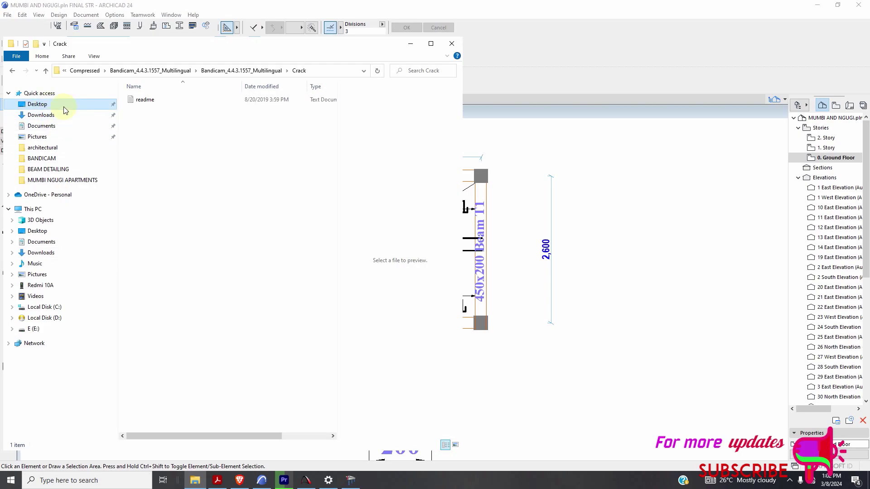
scroll(156, 155, right, 1)
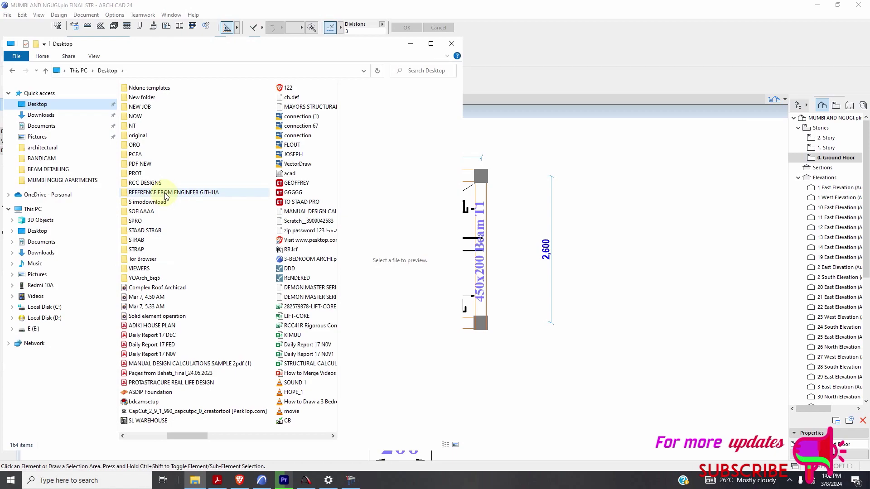
scroll(166, 195, left, 1)
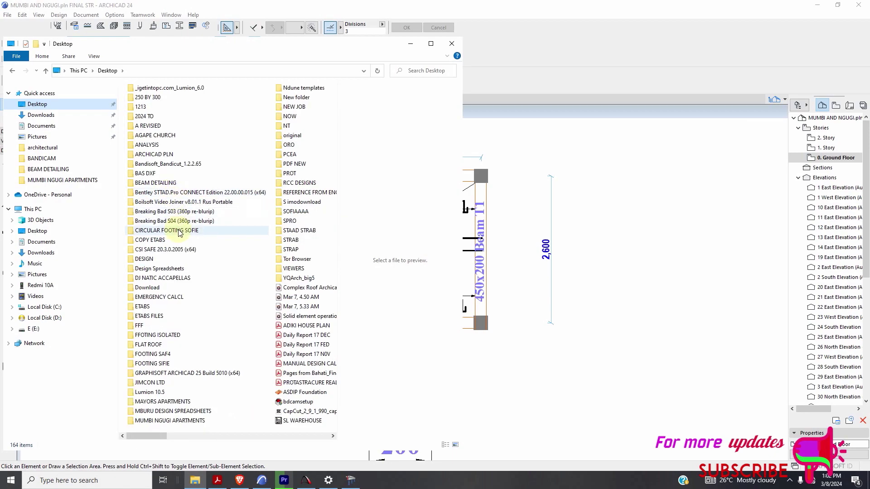
double_click(190, 269)
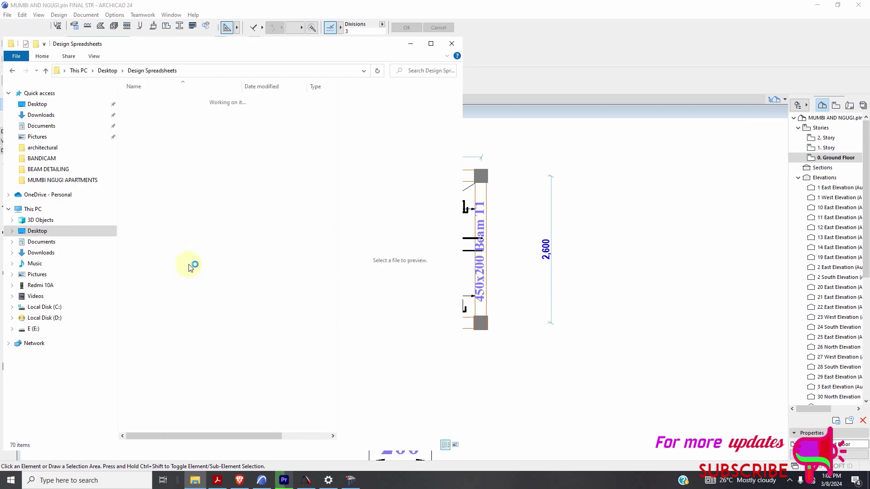
click(186, 158)
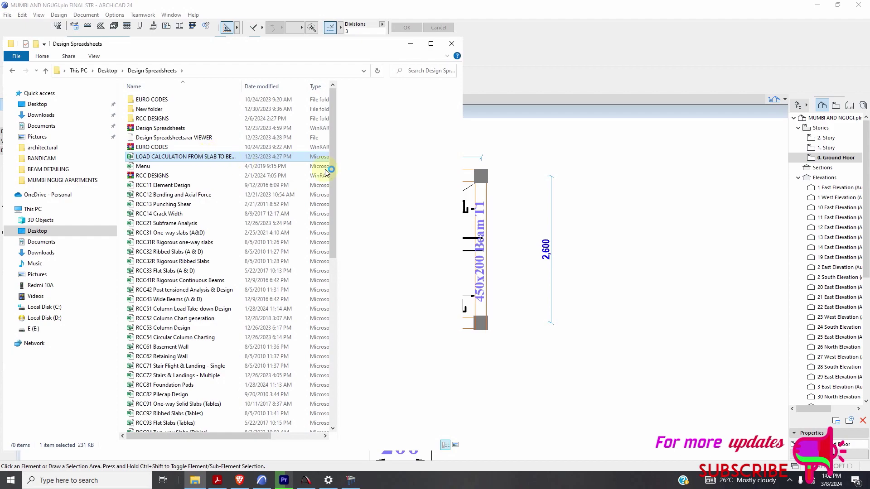
click(526, 178)
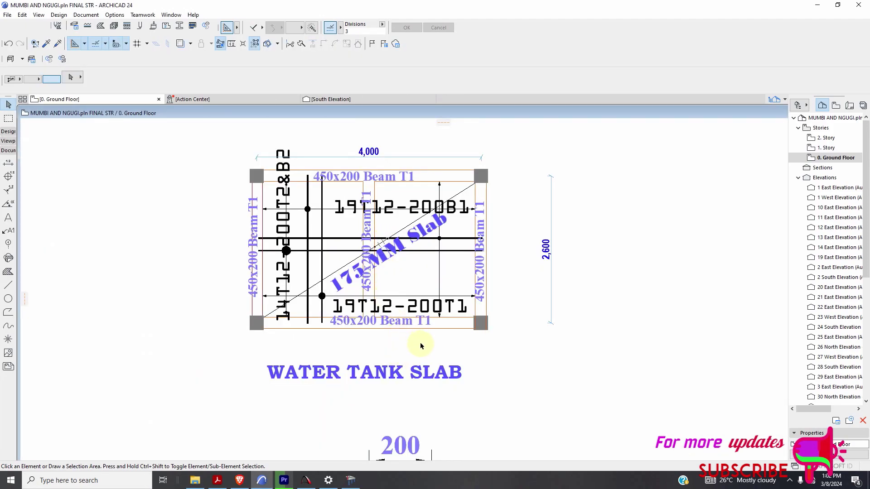
Define section 1 in Continuous Beam as 200 mm wide and 450 mm deep
click(308, 481)
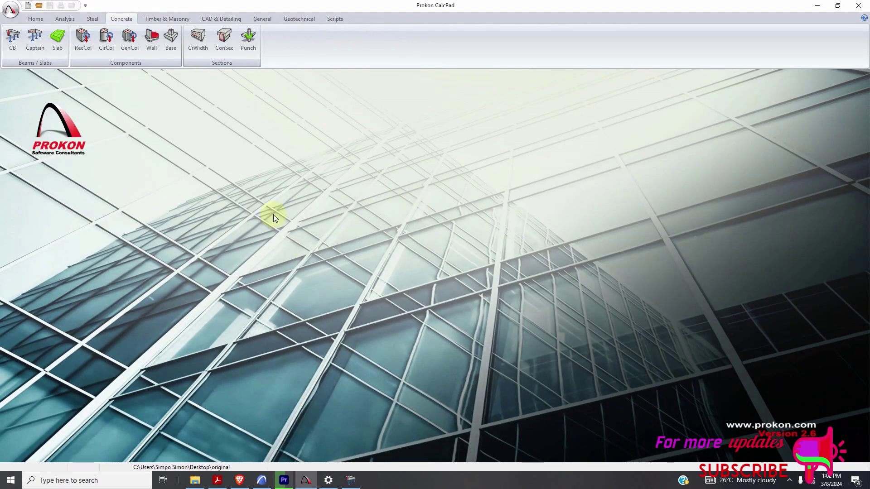
click(351, 481)
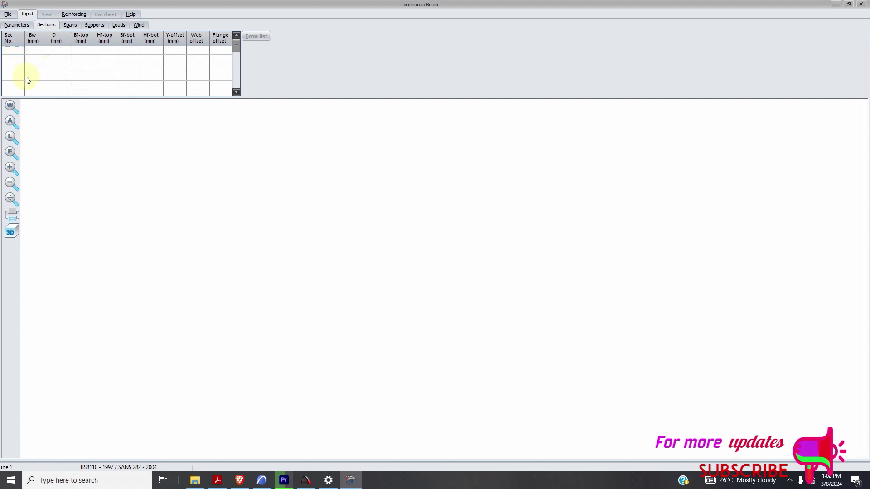
text(1)
click(39, 52)
text(200)
click(65, 51)
text(450)
click(75, 65)
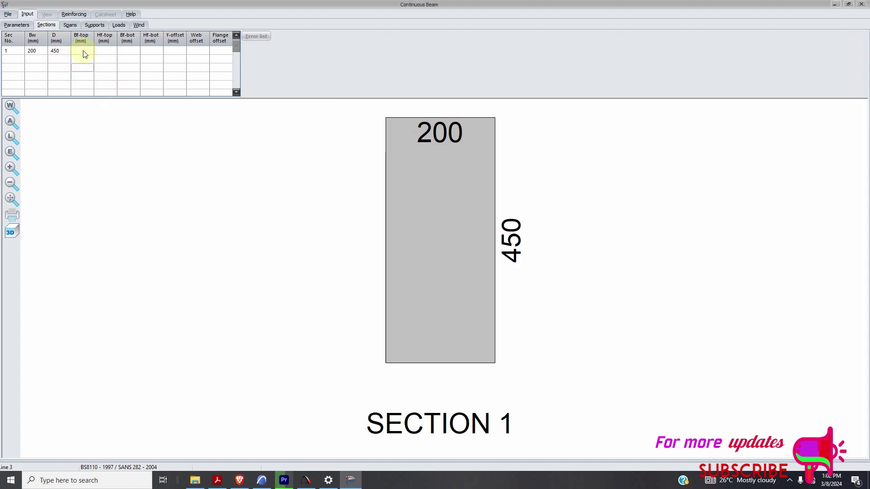
Enter span 1 as 4 m long using section 1 at both ends
click(70, 25)
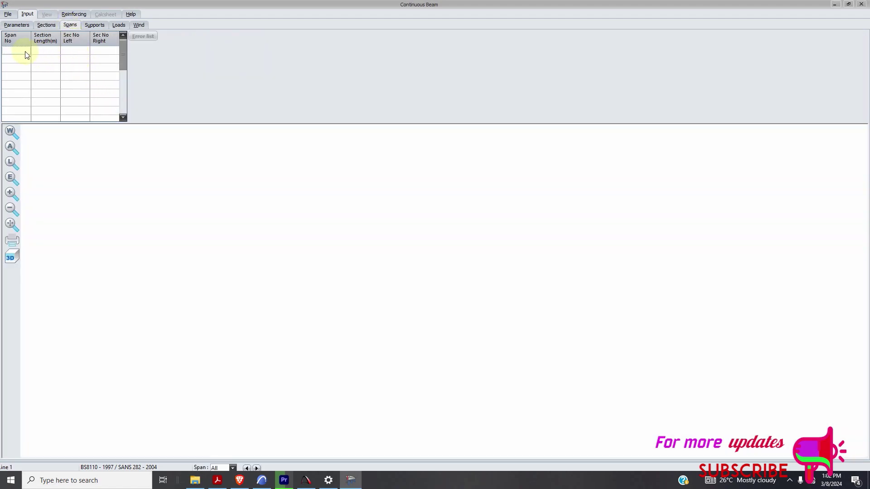
click(45, 50)
text(4)
click(75, 53)
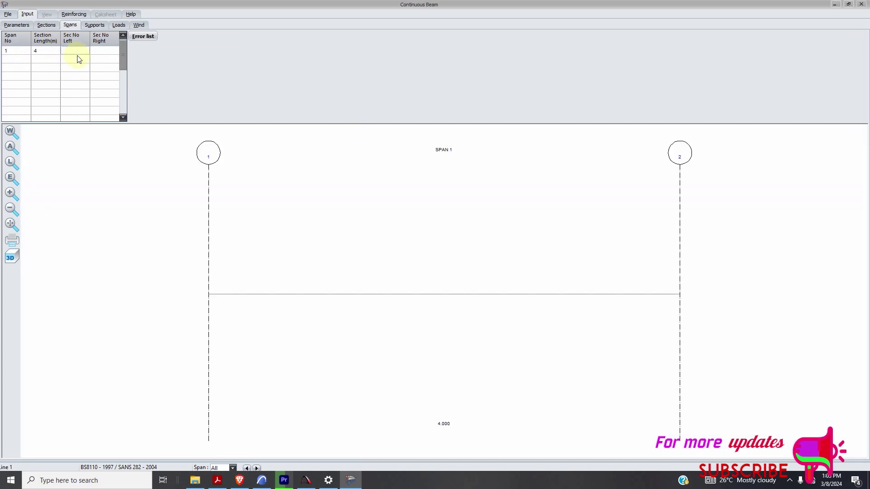
text(1)
click(112, 53)
text(1)
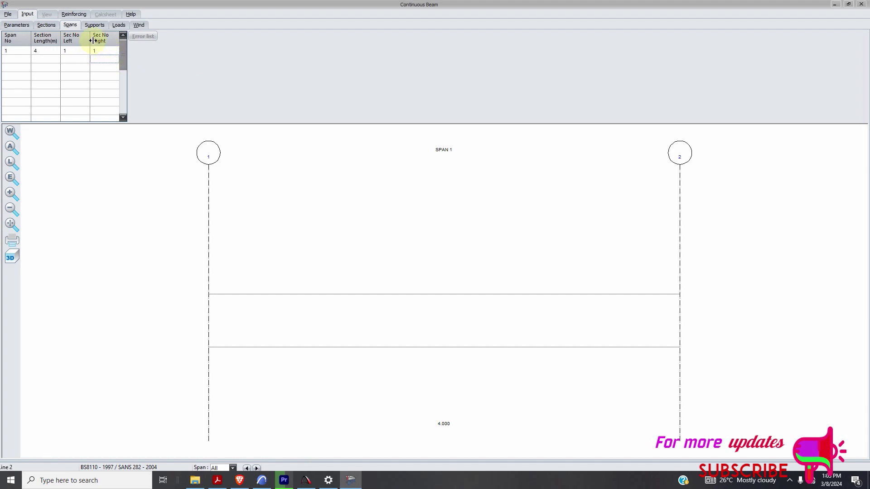
click(95, 25)
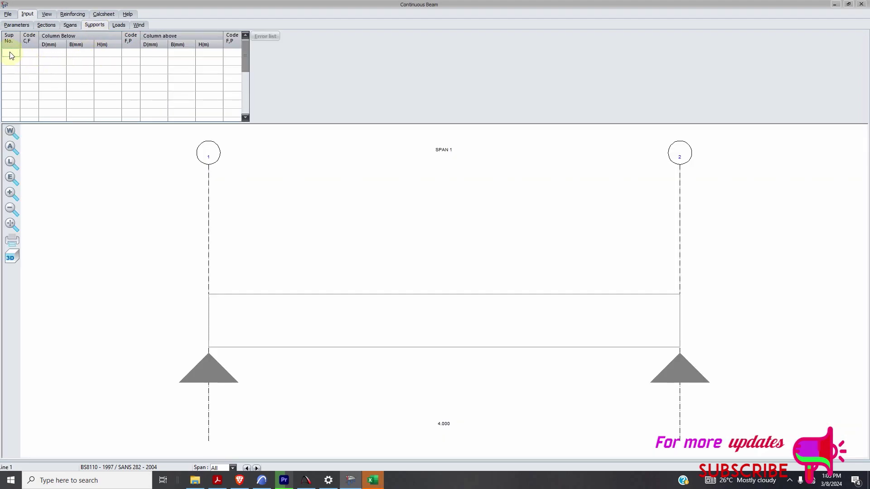
Give support 1 a column below 200 mm deep, 300 mm wide and 3 m high
text(1)
text(2)
text(00)
key(Tab)
text(300)
key(Return)
key(Return)
click(107, 54)
text(3)
key(Return)
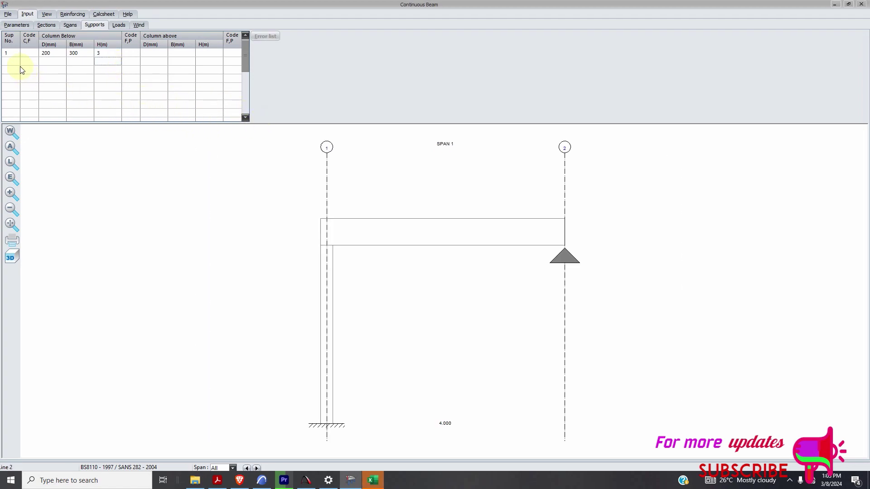
Give support 2 the same 200×300 mm, 3 m high column below
click(9, 67)
text(2)
click(56, 63)
text(200)
click(90, 65)
text(3)
click(109, 66)
text(3)
click(116, 71)
scroll(429, 251, down, 1)
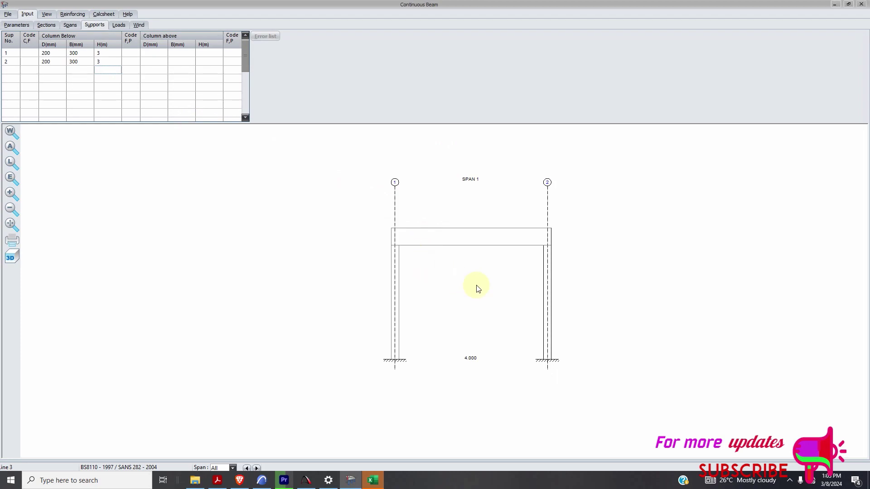
scroll(498, 283, up, 1)
In the Excel load sheet, set slab thickness 0.15 and concrete unit weight 24
click(385, 482)
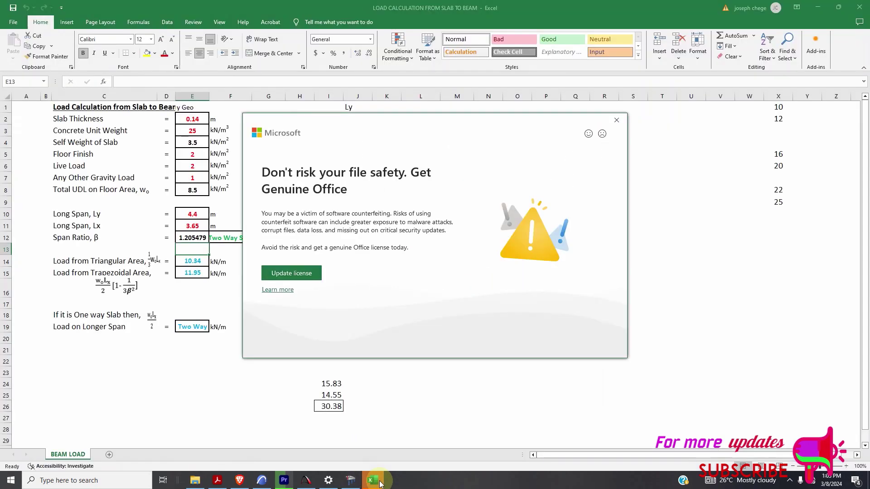
click(623, 123)
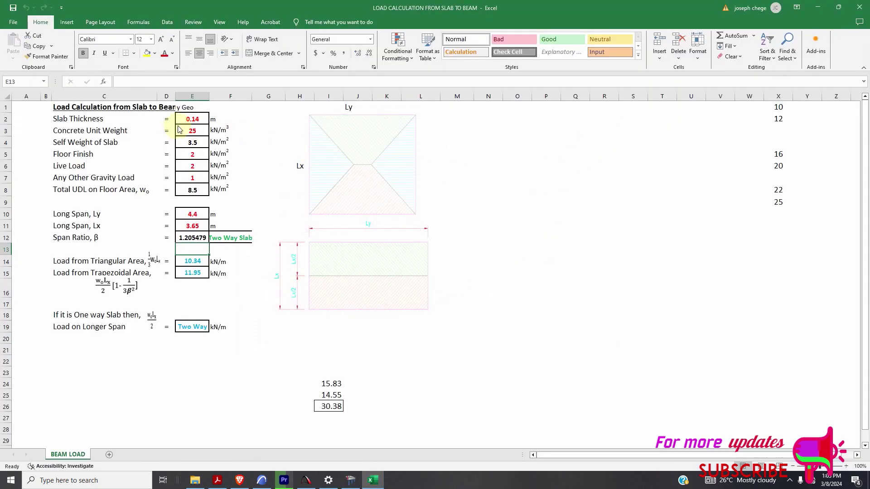
click(201, 122)
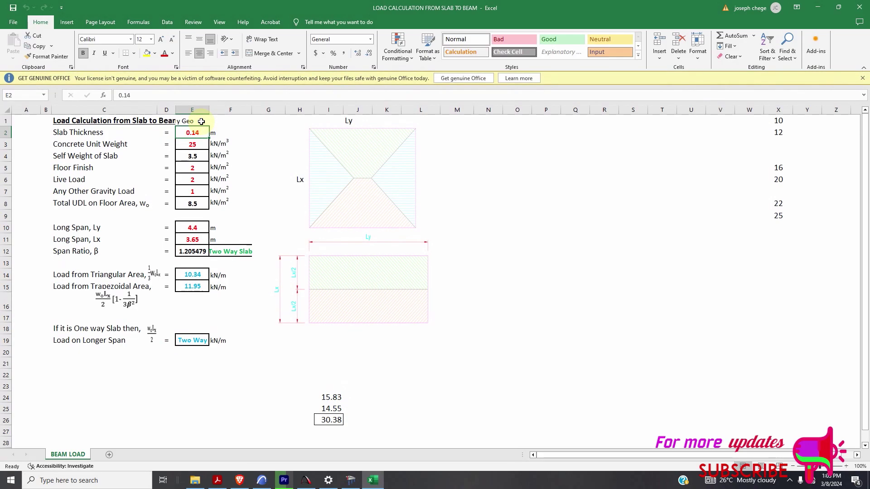
text(0.15)
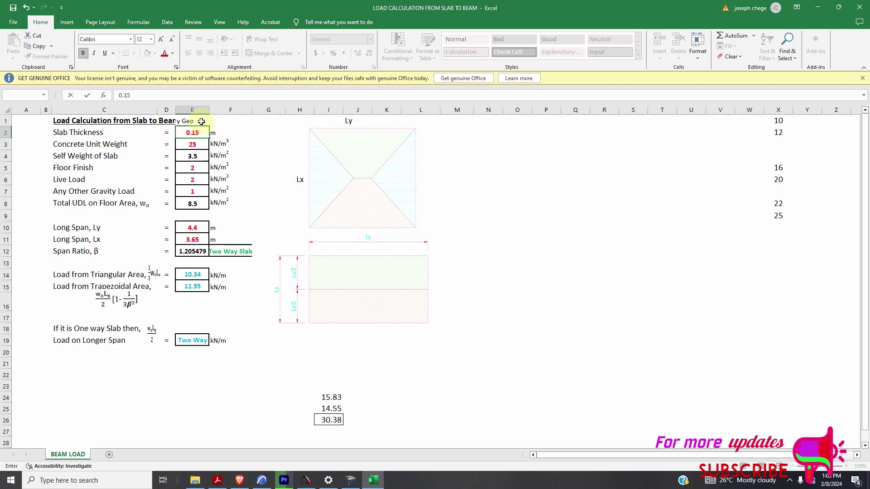
key(Return)
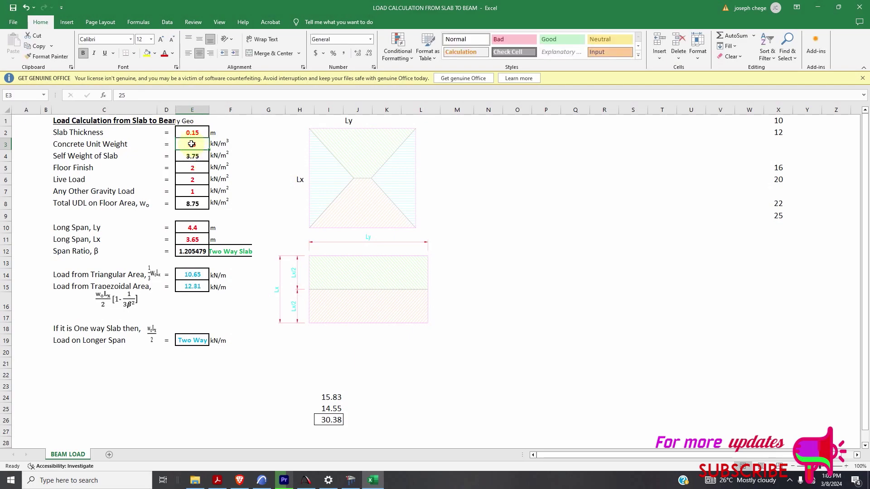
text(24)
key(Return)
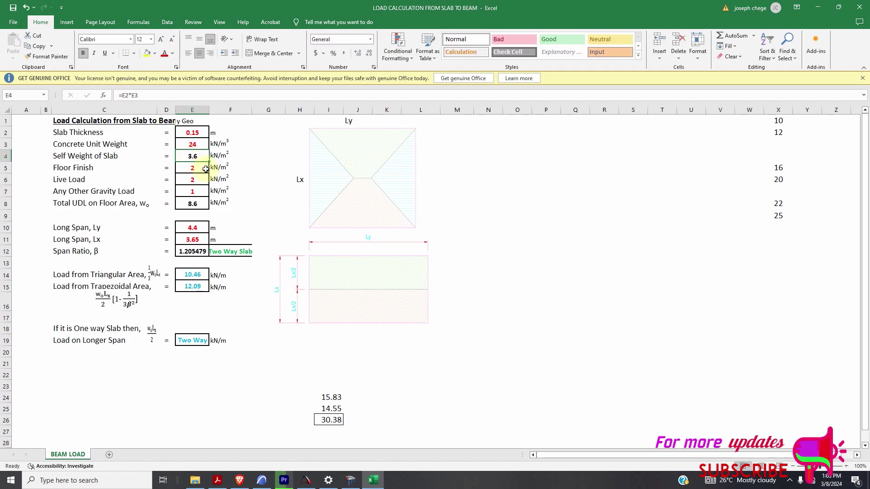
Set floor finish to 1 and live load to 1.5, clearing the other gravity load
click(195, 170)
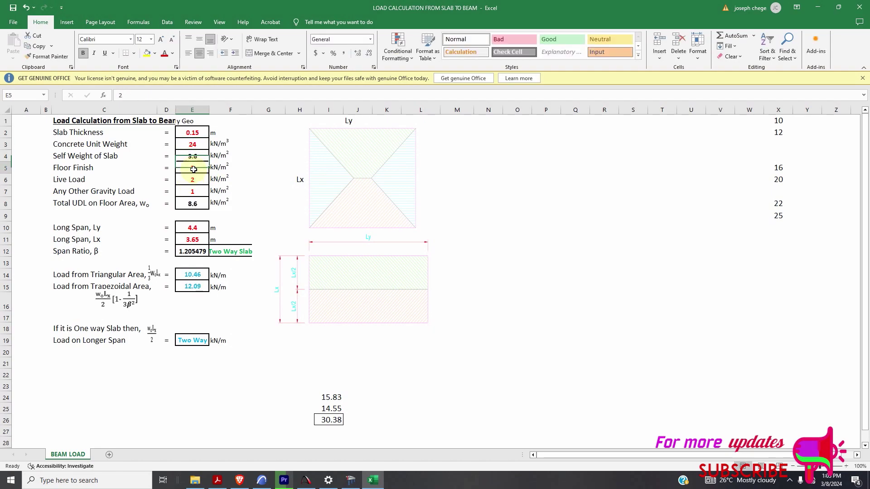
key(BackSpace)
text(1)
key(Return)
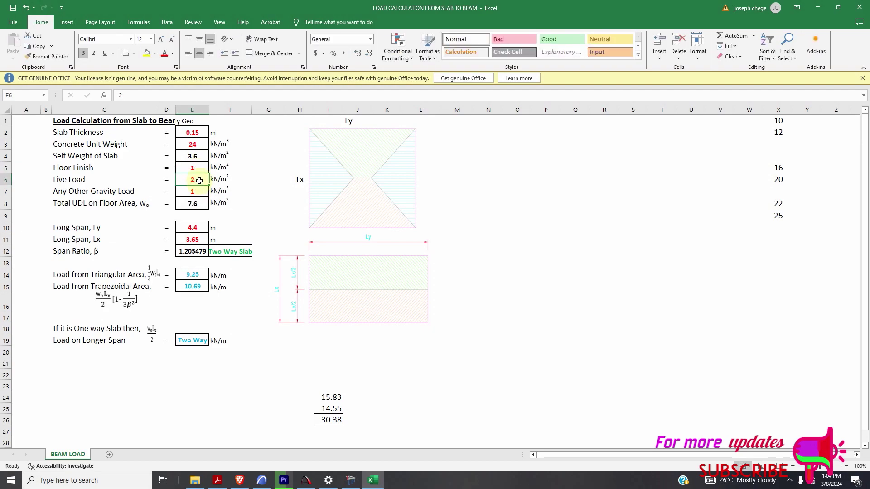
text(1)
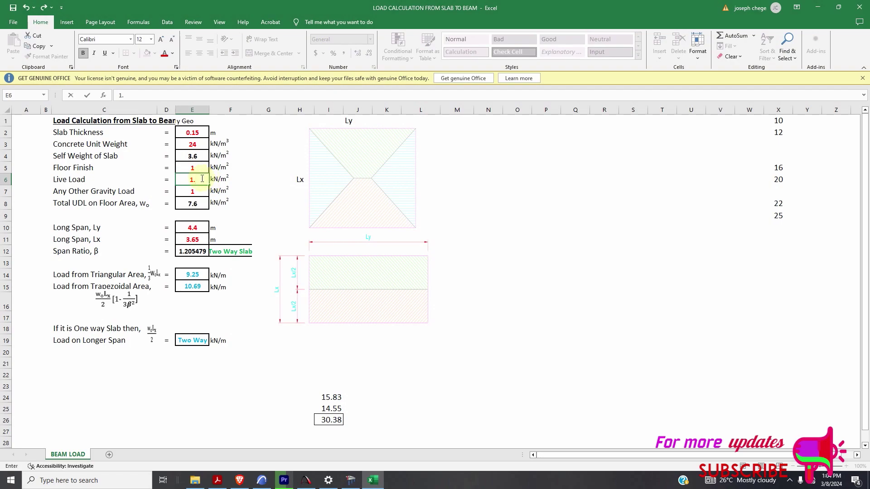
text(.5)
key(Return)
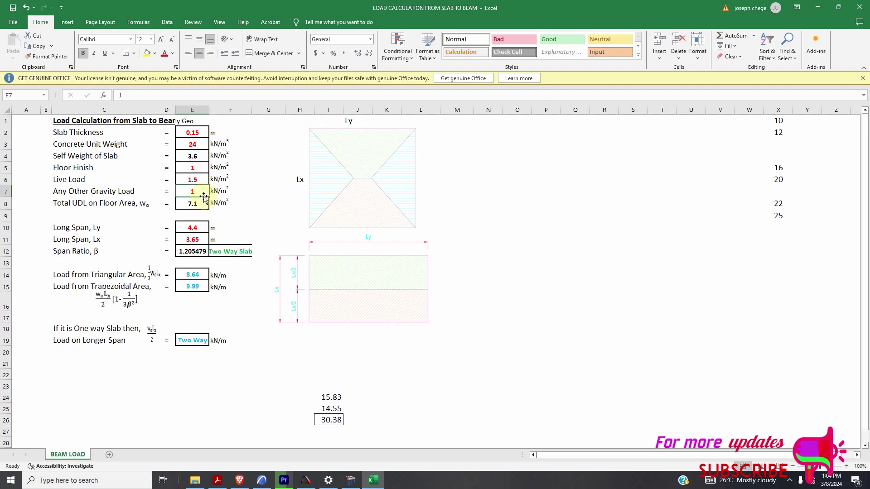
key(Delete)
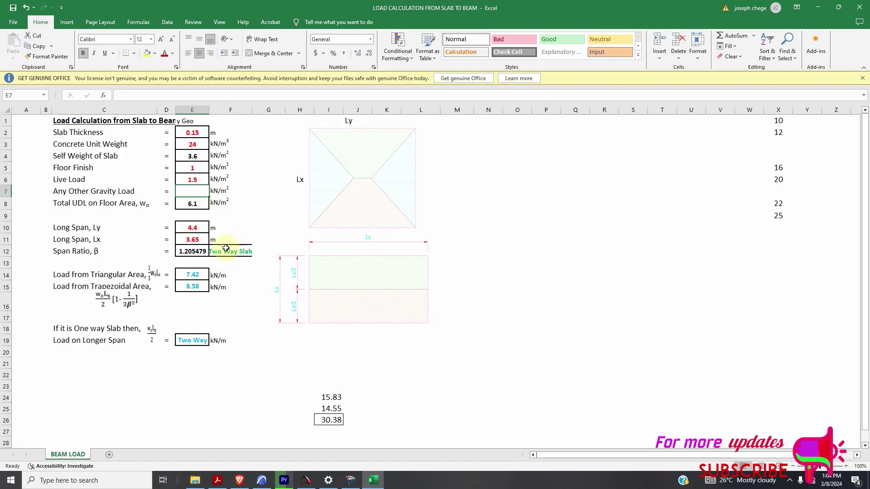
Set the slab spans to 2.6 m long (Ly) and 2 m short
click(234, 232)
click(202, 229)
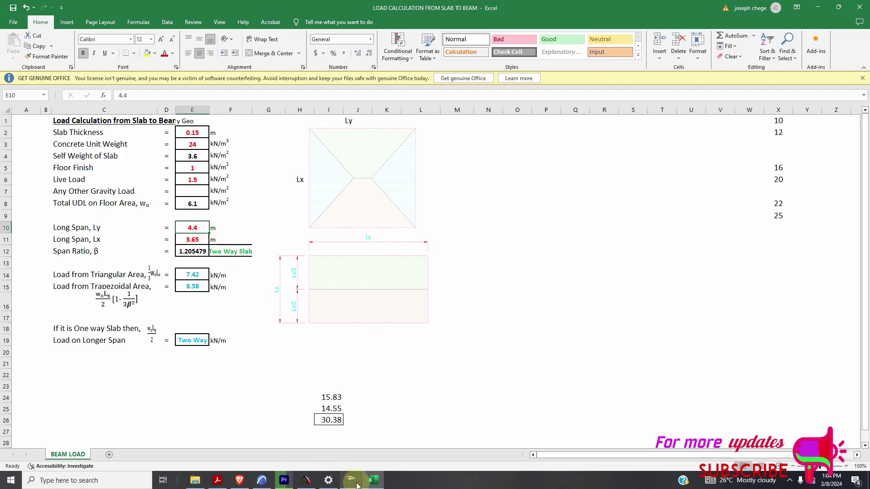
text(2)
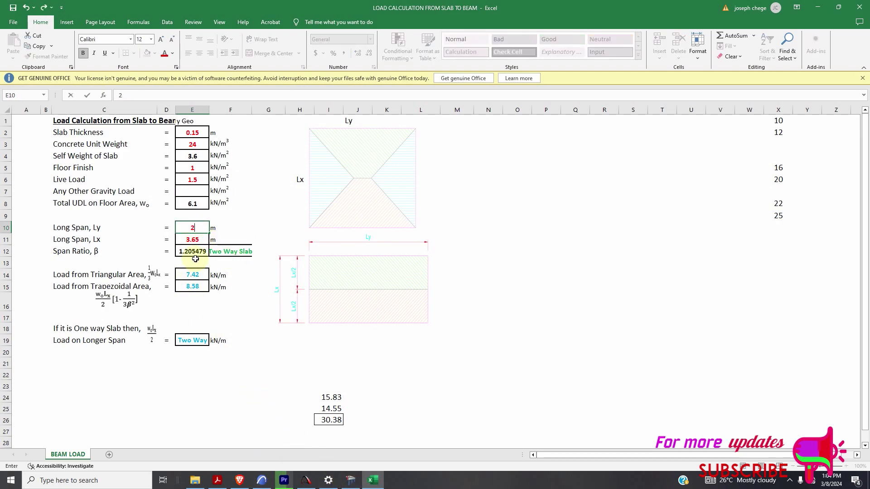
text(.6)
key(Return)
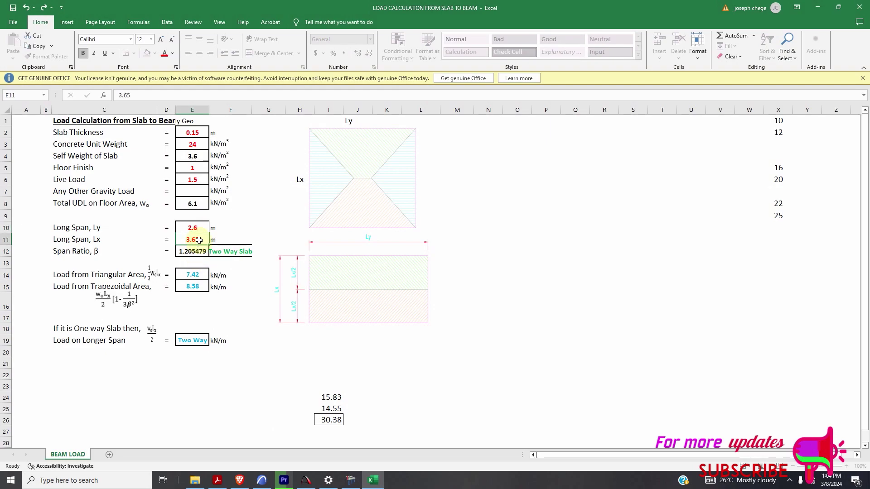
text(2)
click(204, 249)
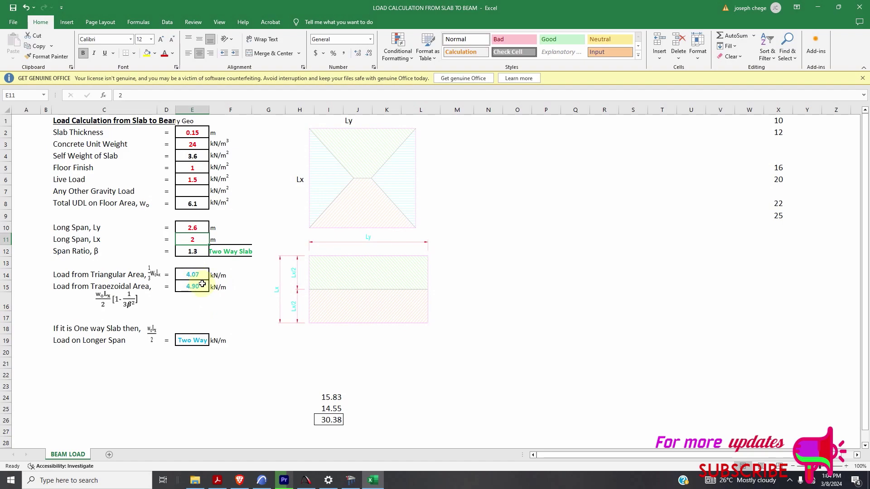
click(351, 480)
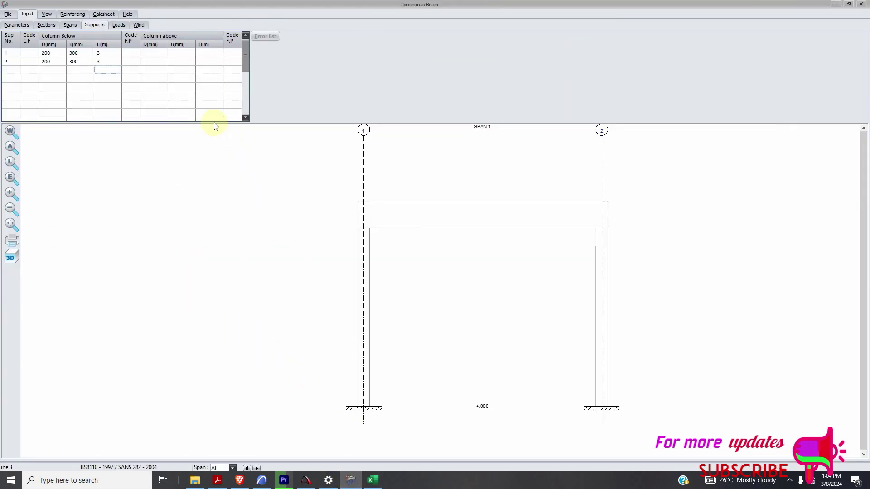
Add a uniform dead load (case D) of 8 kN/m on span 1
click(120, 25)
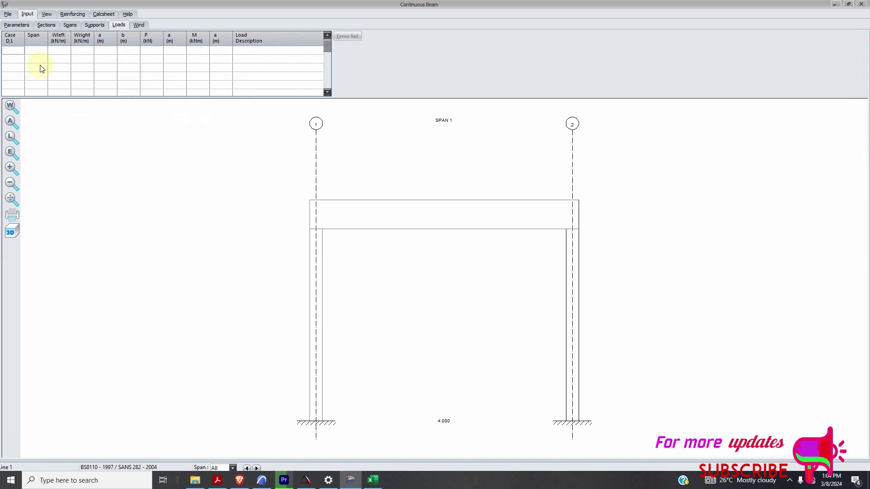
click(20, 54)
key(Tab)
text(1)
key(Tab)
text(8)
key(Tab)
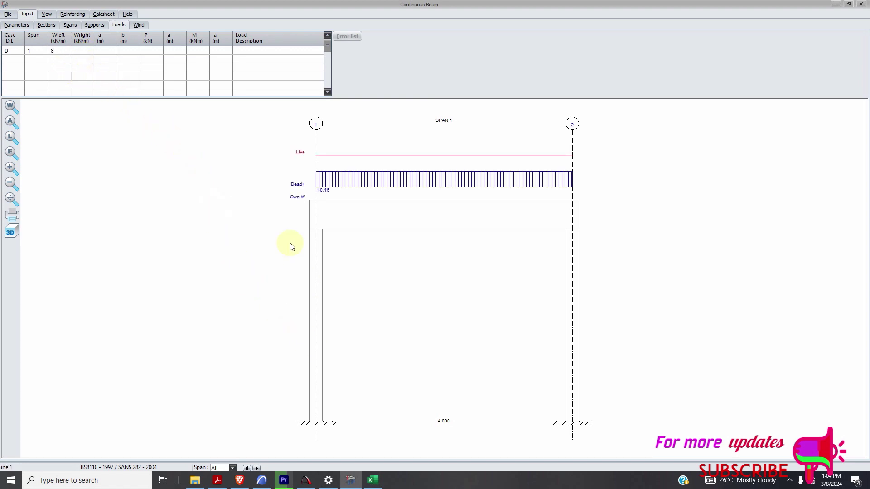
click(262, 480)
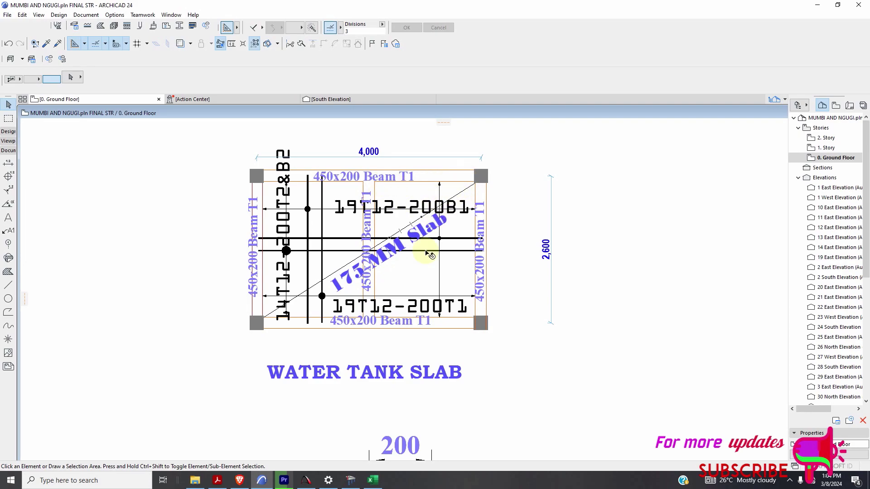
Compare the ARCHICAD water tank slab plan against the Excel loads of 4.07 and 4.90 kN/m
click(373, 480)
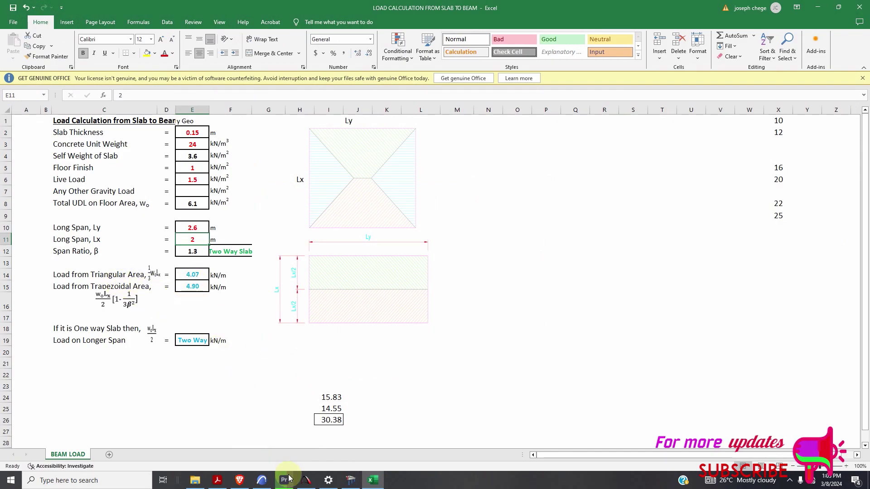
click(306, 480)
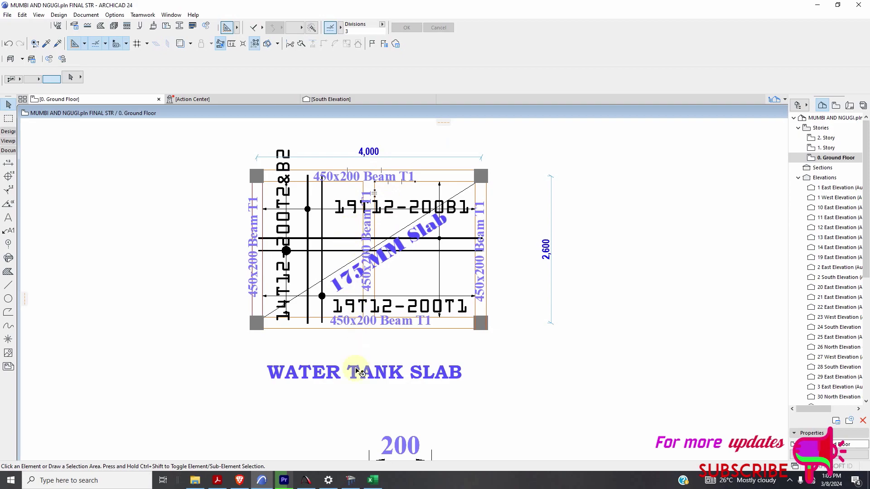
click(371, 480)
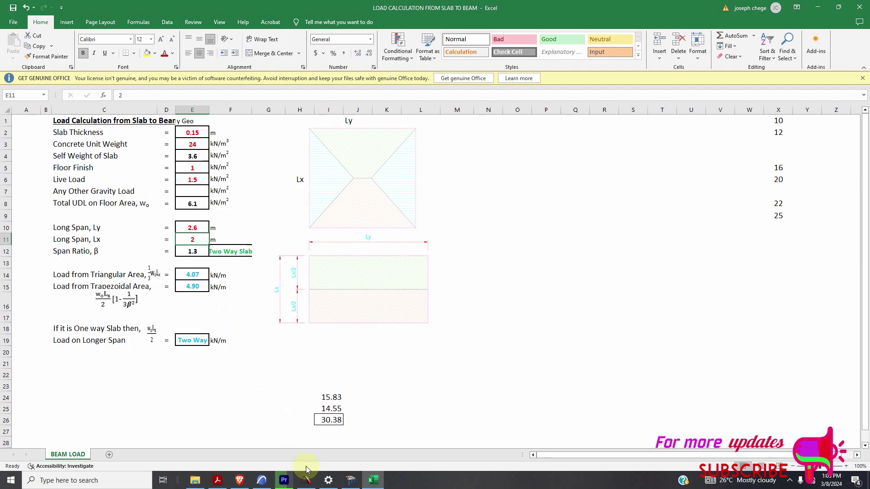
Look over the Continuous Beam model and ARCHICAD slab plan, then return to the Excel sheet totalling 30.38
click(350, 481)
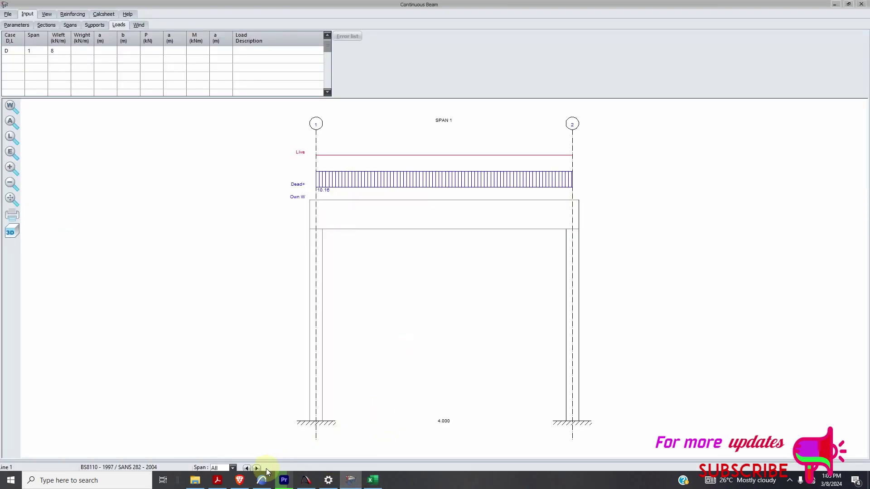
click(262, 480)
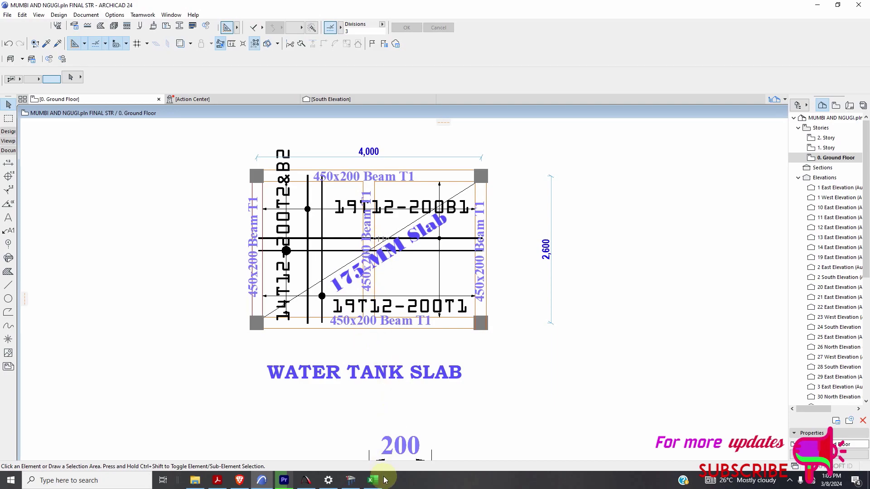
mouse_move(382, 484)
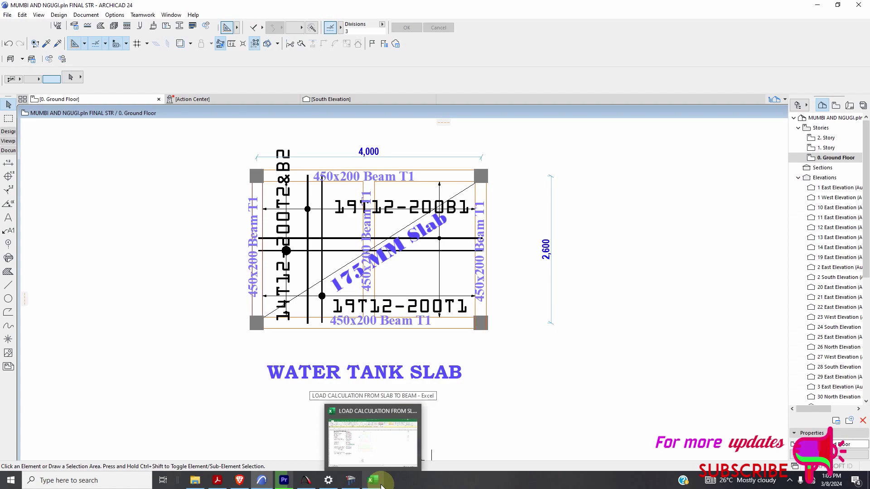
mouse_move(401, 423)
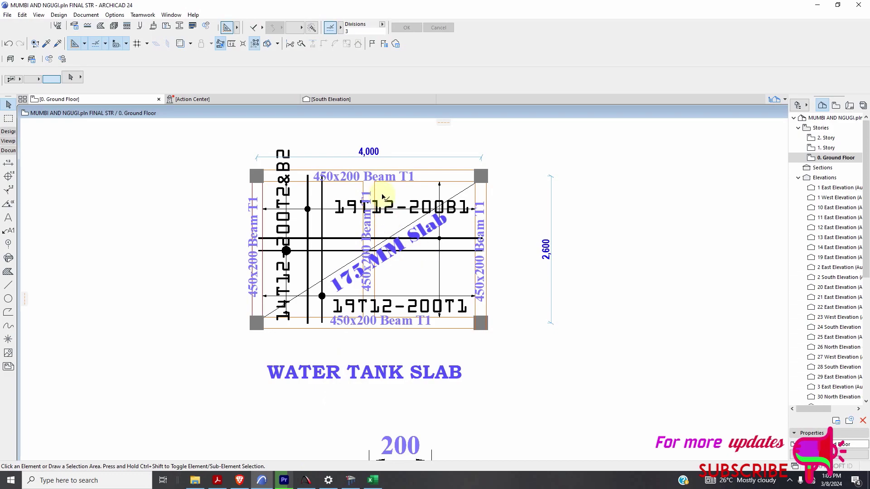
scroll(375, 312, up, 2)
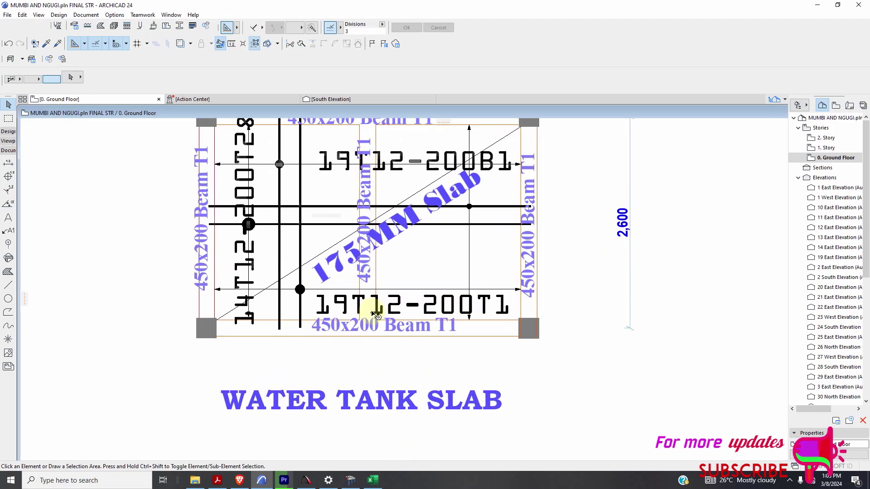
scroll(381, 306, down, 1)
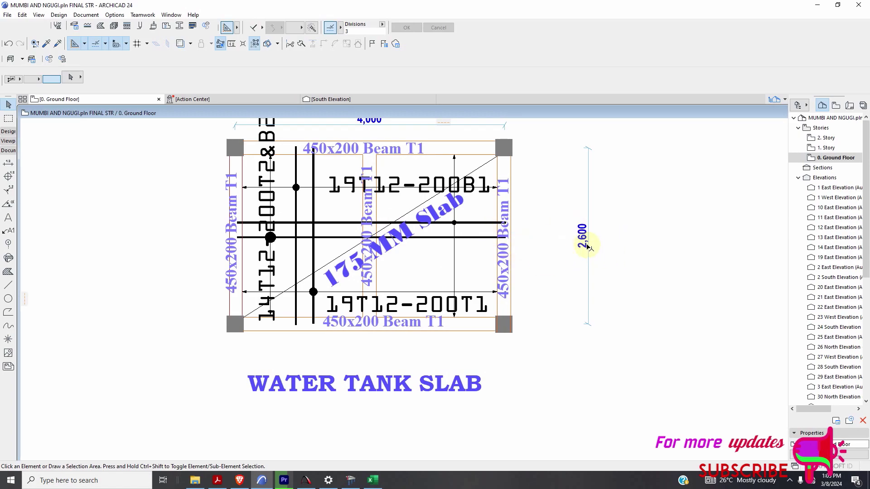
scroll(587, 246, up, 2)
scroll(499, 235, down, 1)
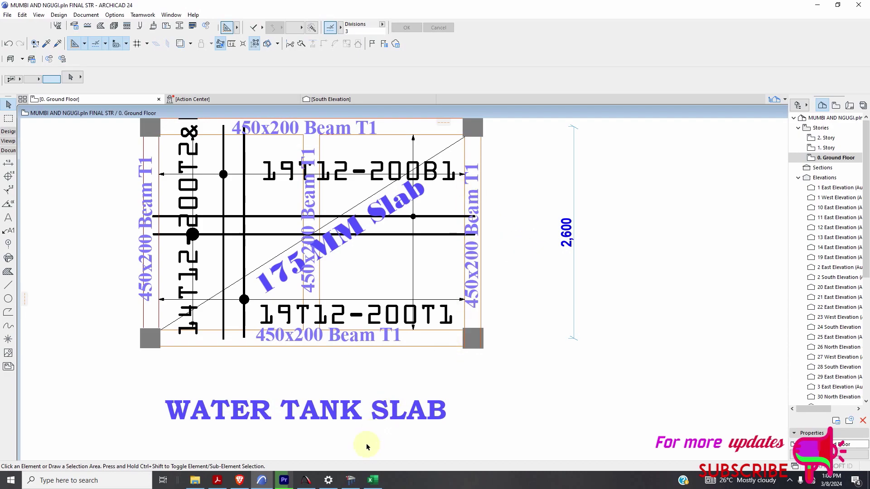
click(372, 480)
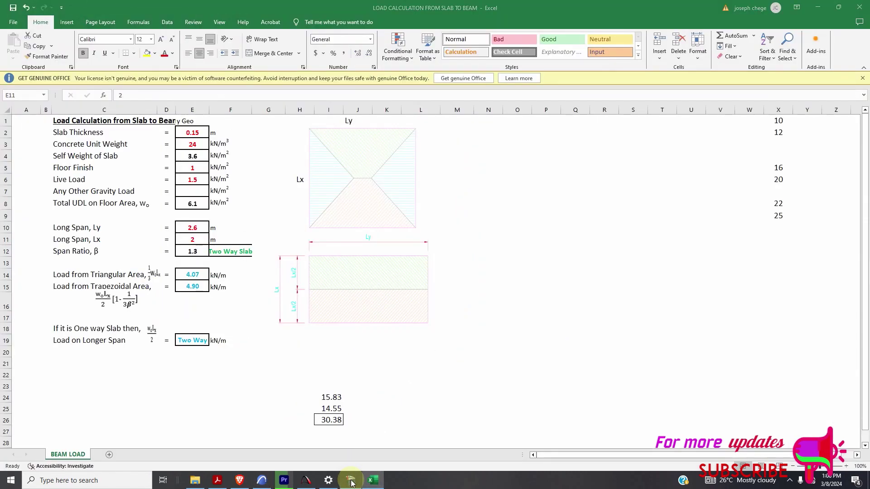
Add a 14 kN dead point load at a = 2 m in span 1's first load row
click(351, 480)
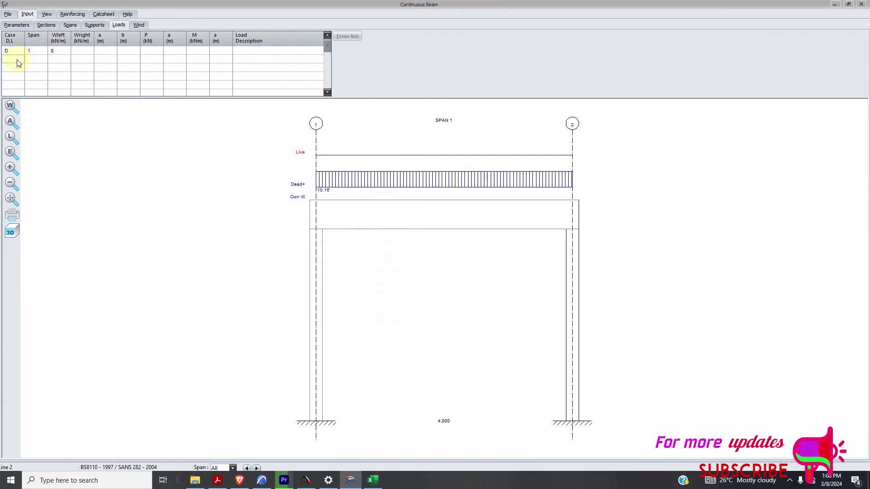
text(D)
key(BackSpace)
click(153, 52)
text(14)
click(154, 60)
text(2)
click(183, 62)
scroll(454, 176, up, 1)
scroll(456, 186, down, 2)
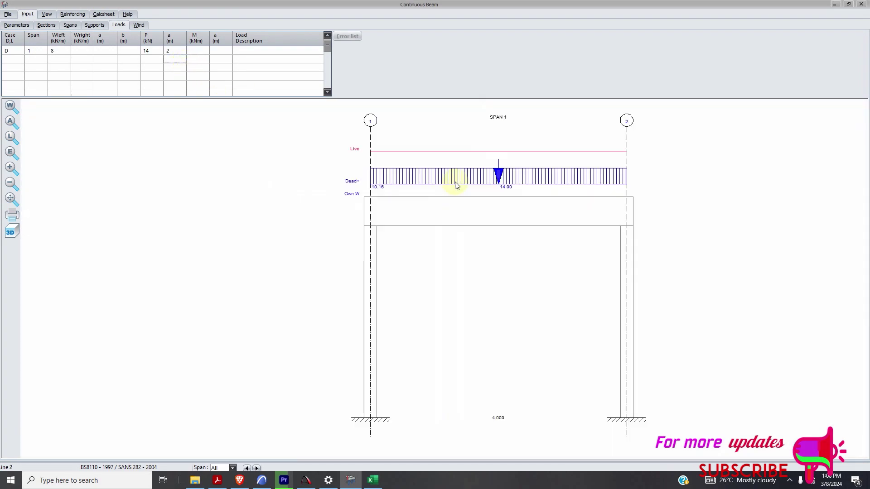
double_click(150, 52)
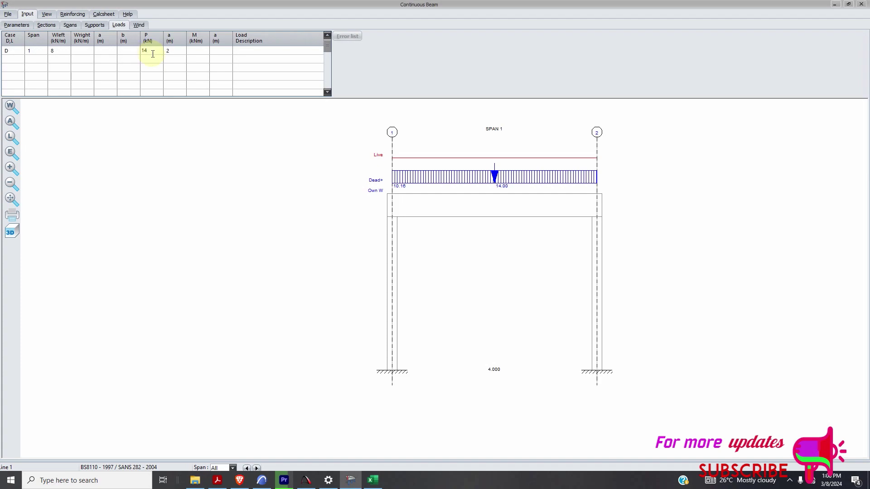
click(151, 59)
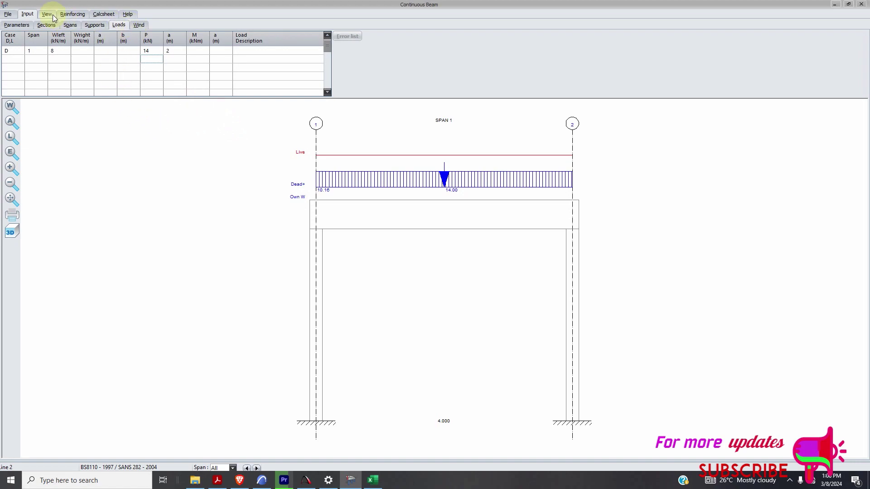
Look over the wind load inputs, the deflection view and the design parameters
click(145, 26)
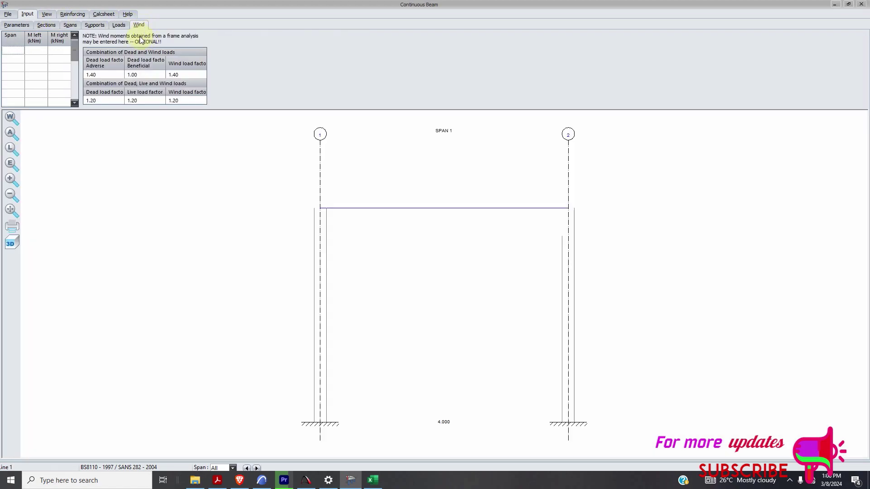
click(46, 14)
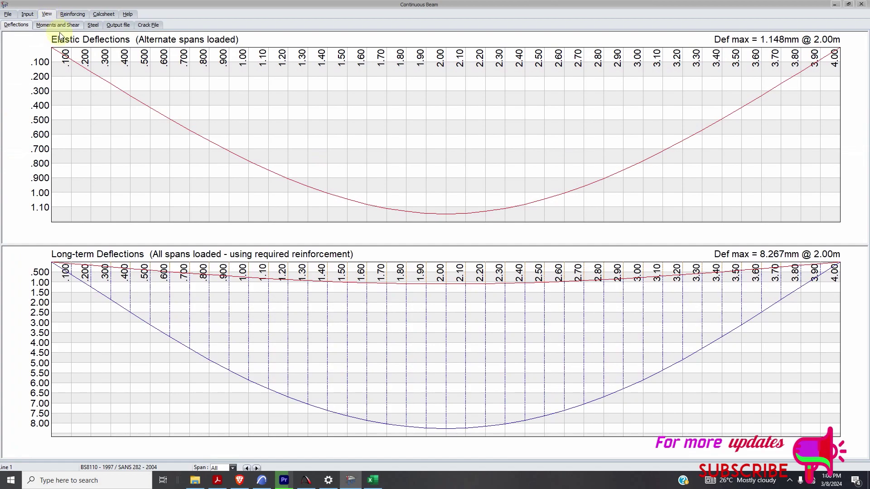
click(28, 14)
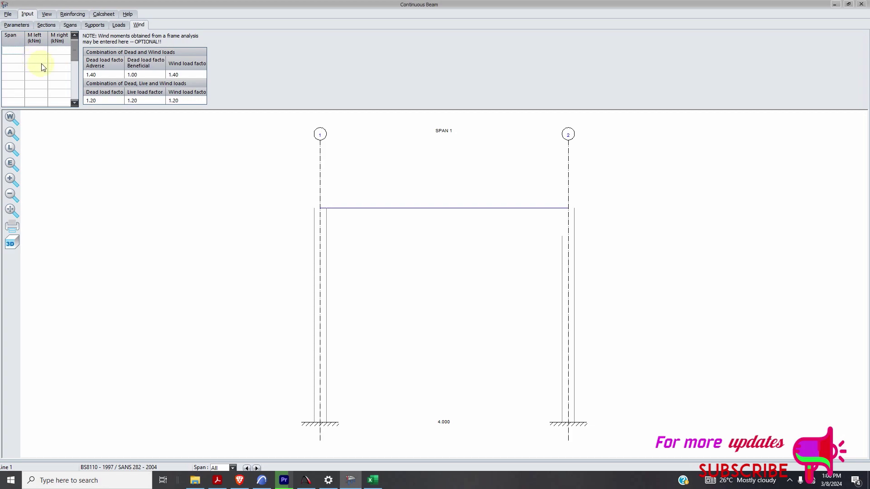
click(28, 26)
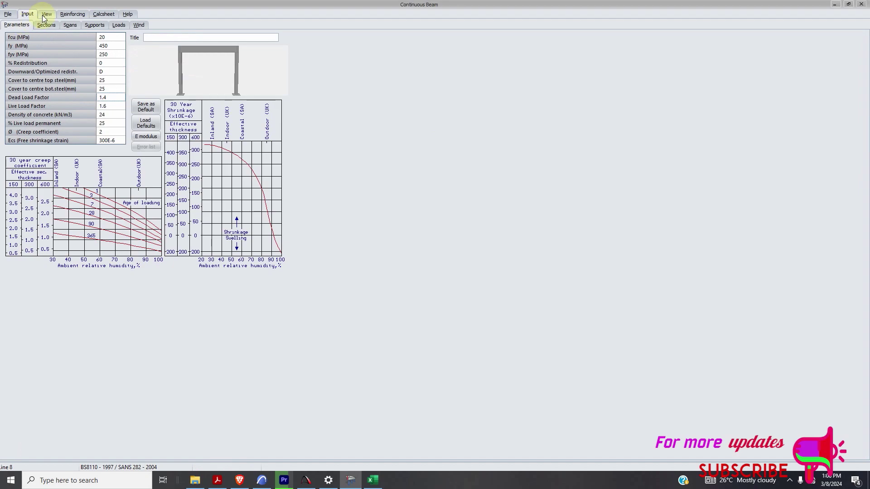
Review the deflection, moment/shear and required steel results, with a 40.57 kNm maximum moment
click(46, 15)
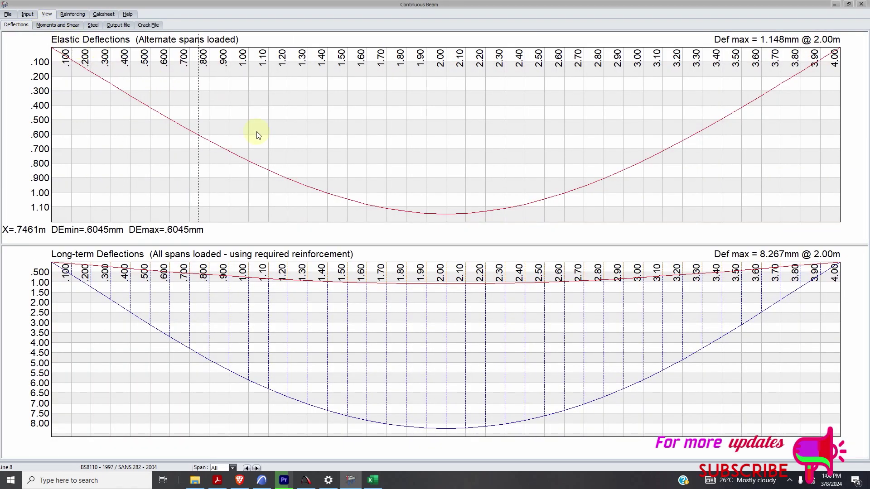
click(354, 334)
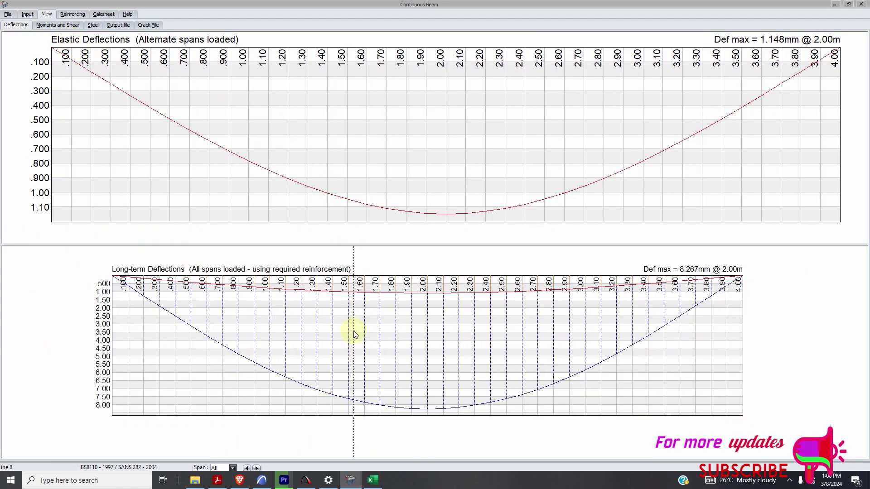
click(72, 26)
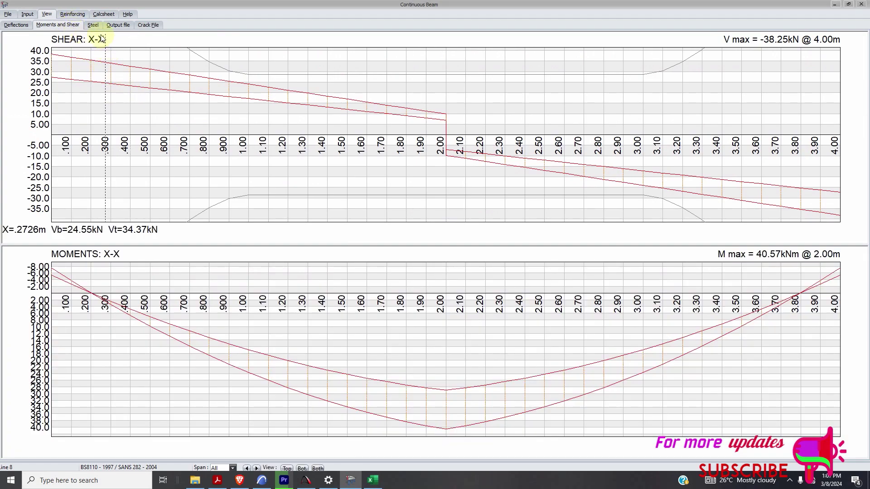
click(94, 26)
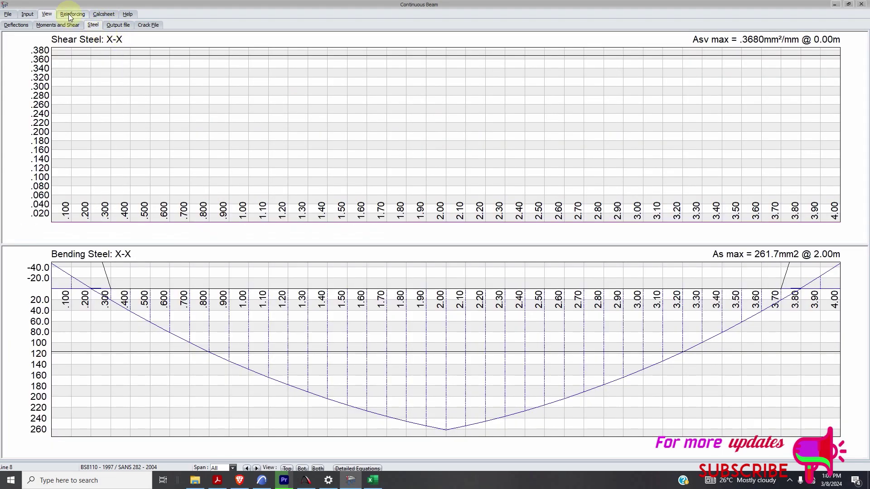
click(73, 14)
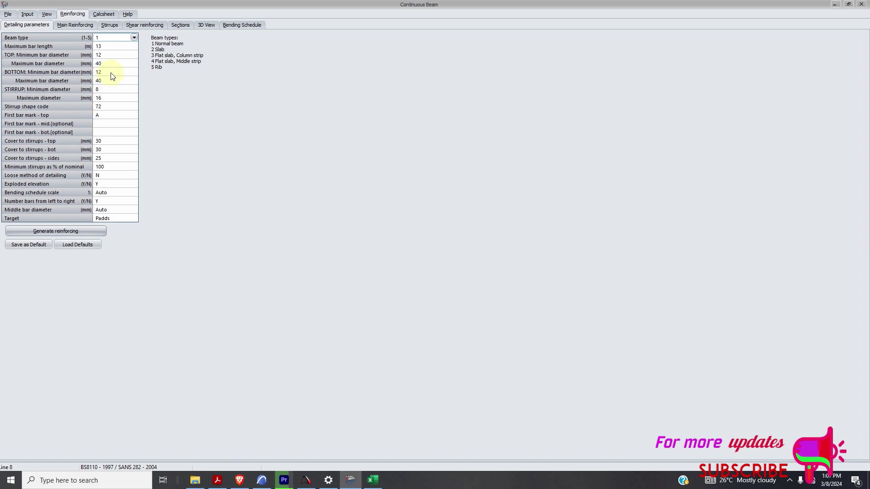
Cap the bottom and top bar diameters at 16 mm and stirrups at 10 mm, then generate reinforcing
click(111, 73)
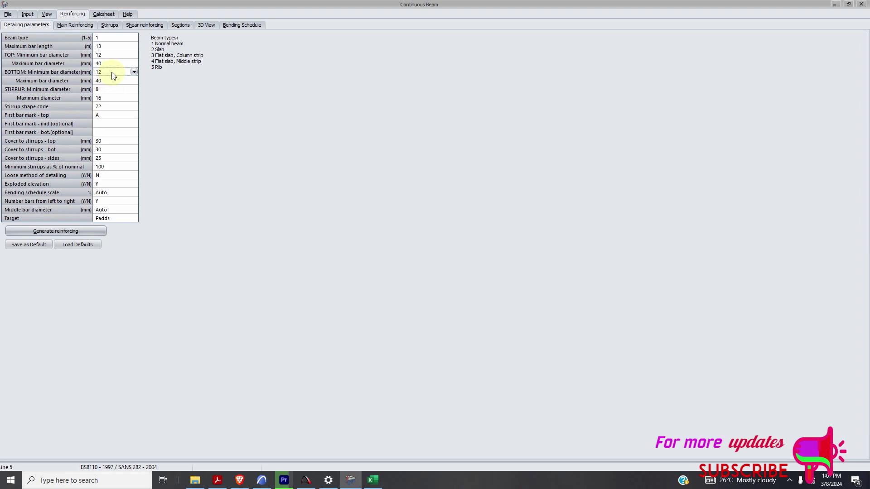
click(135, 81)
click(134, 80)
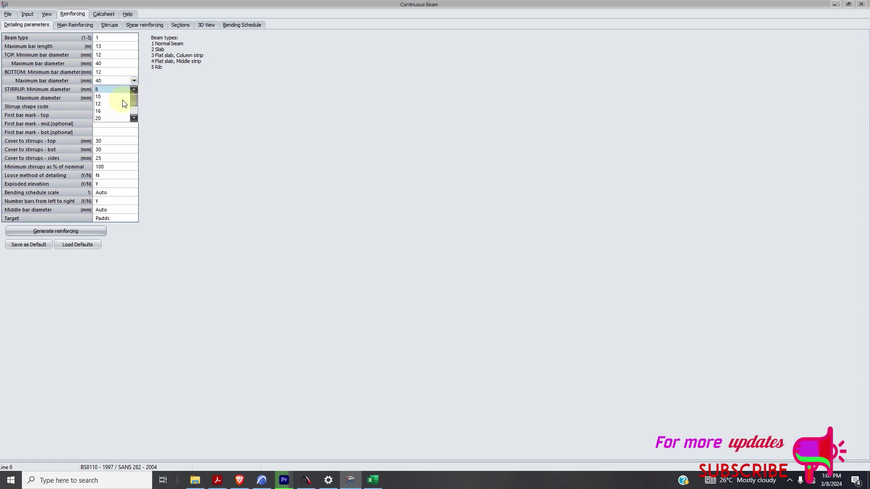
click(116, 111)
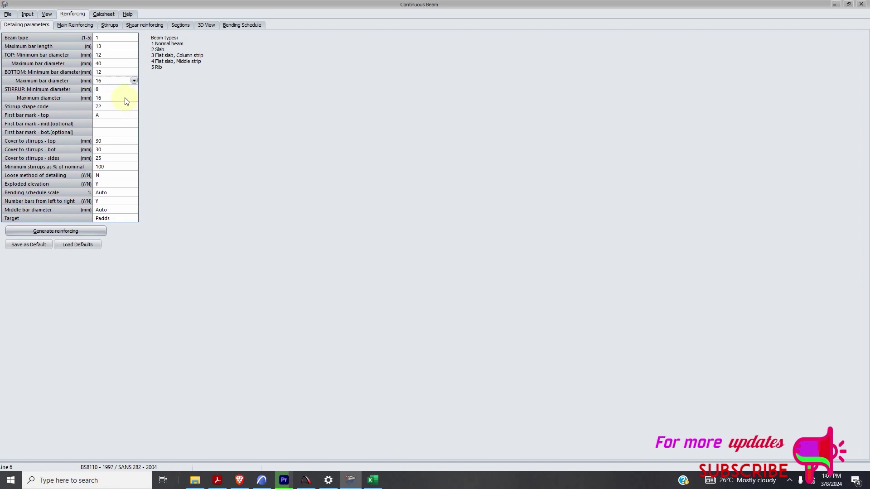
click(125, 98)
click(135, 98)
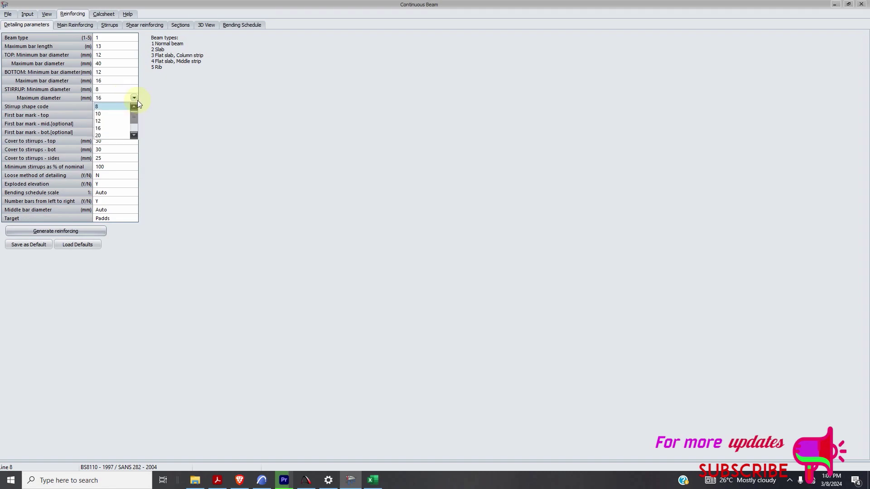
click(119, 114)
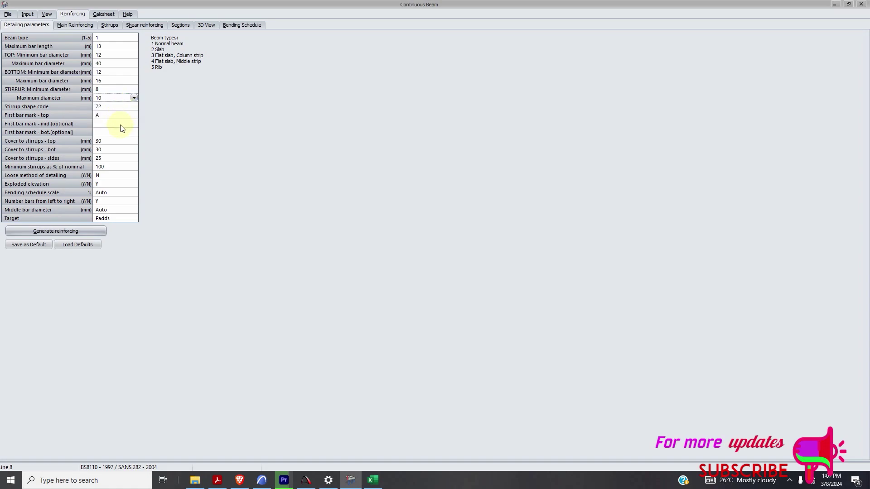
click(122, 65)
click(134, 64)
click(75, 231)
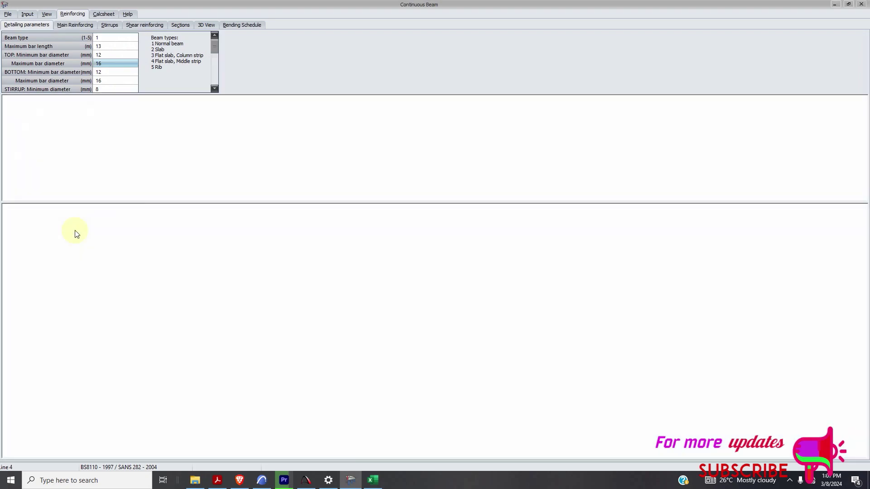
Inspect the generated 2Y12 top and bottom bars and the R8 stirrups
scroll(436, 231, up, 2)
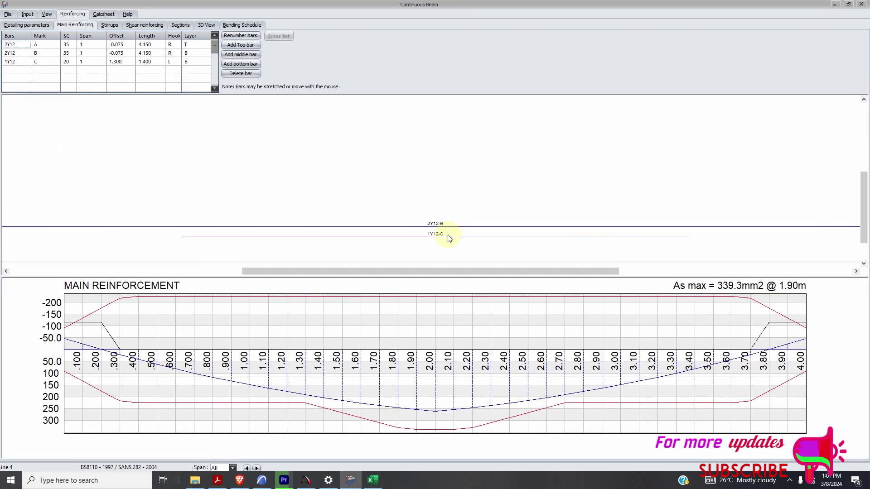
scroll(458, 229, down, 2)
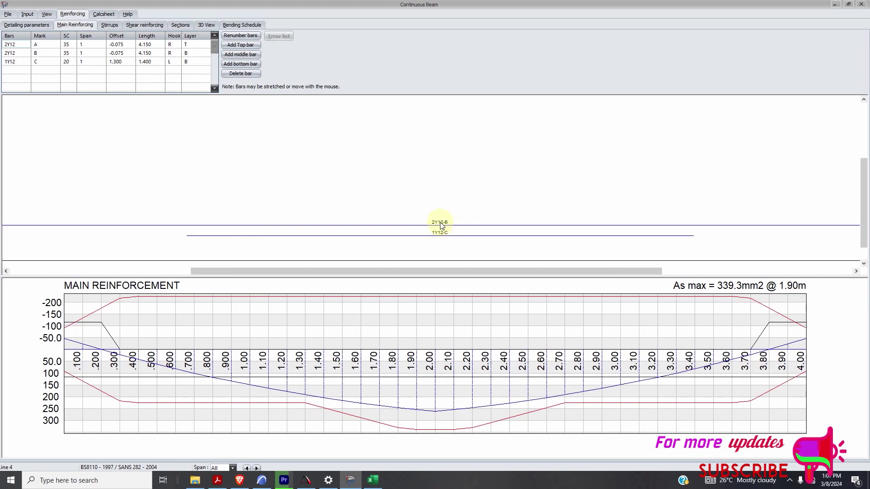
scroll(438, 238, up, 3)
scroll(446, 231, down, 4)
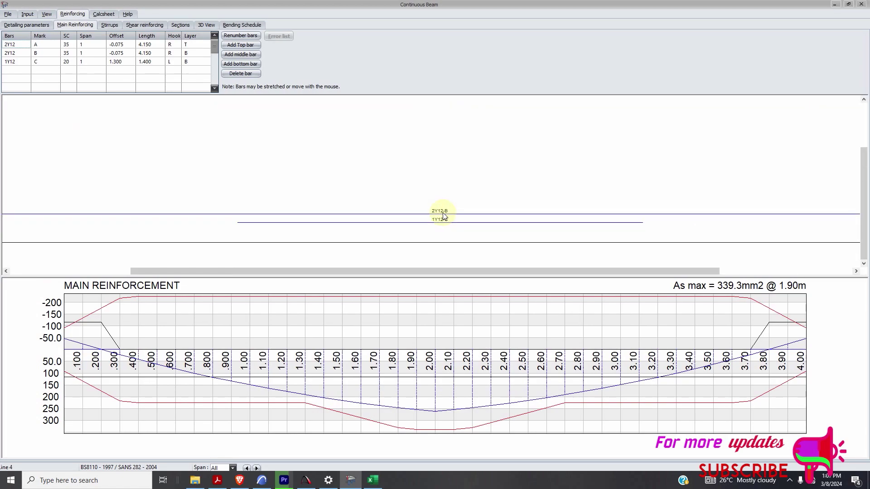
scroll(435, 220, up, 2)
scroll(421, 199, down, 3)
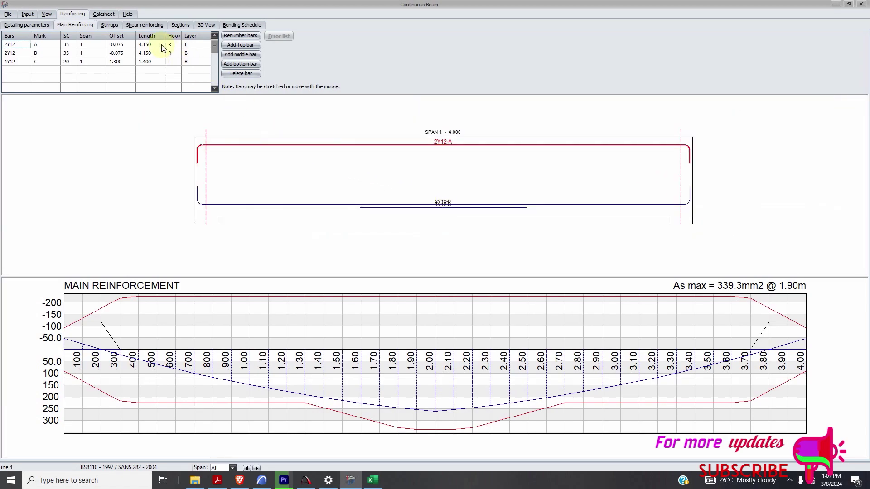
click(109, 25)
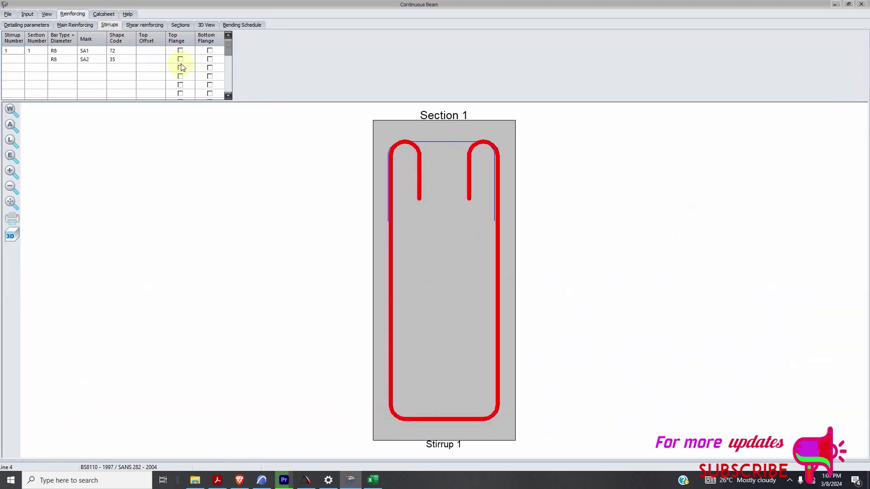
click(83, 28)
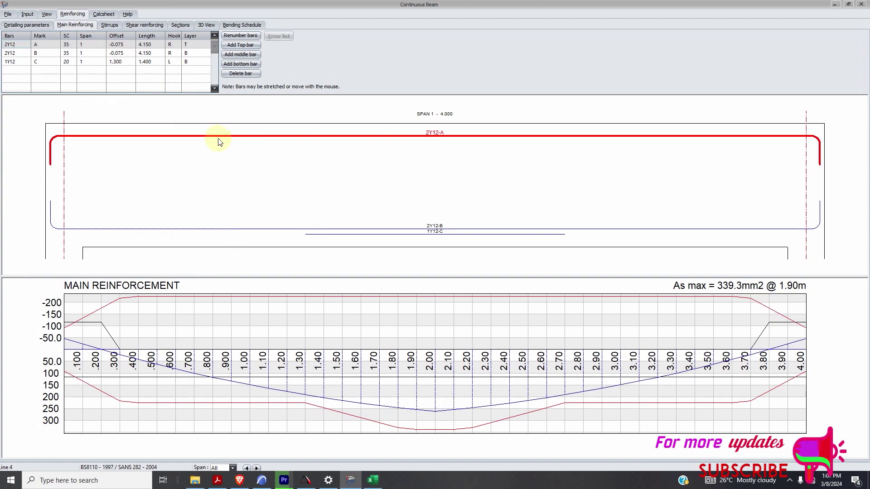
click(110, 26)
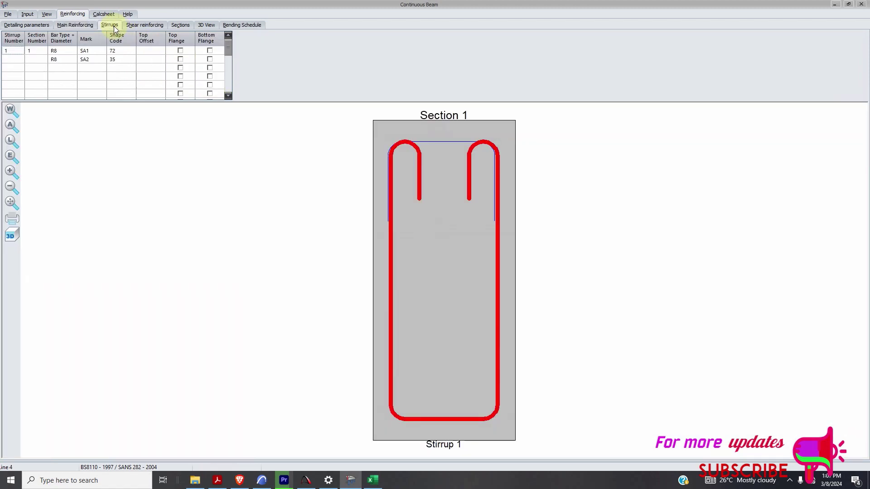
Check the deflections, with the long-term maximum now at 5.941 mm
click(46, 14)
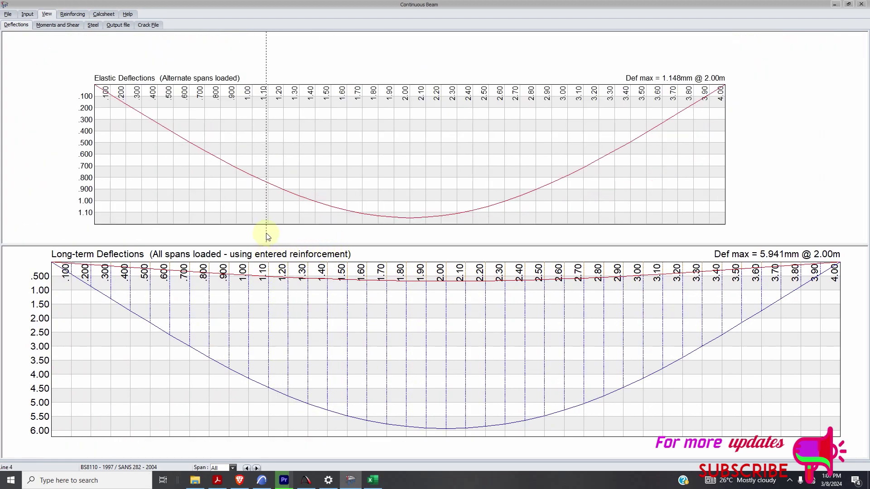
scroll(277, 393, up, 2)
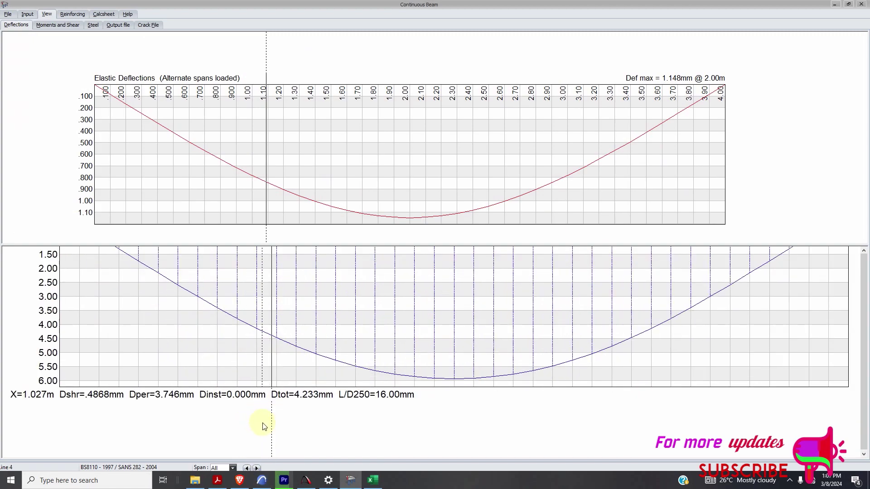
click(266, 482)
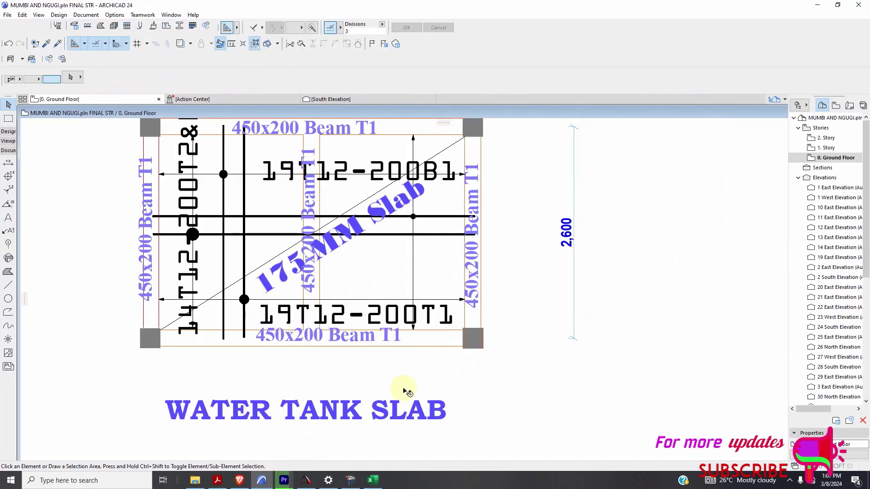
Start a text box beside the slab plan with the Text tool, then cancel it
scroll(357, 312, down, 2)
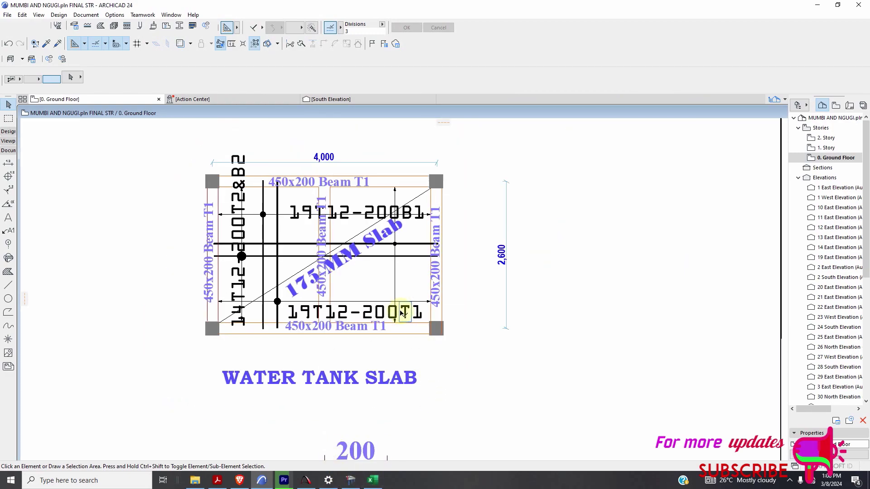
scroll(397, 318, down, 2)
scroll(522, 300, up, 2)
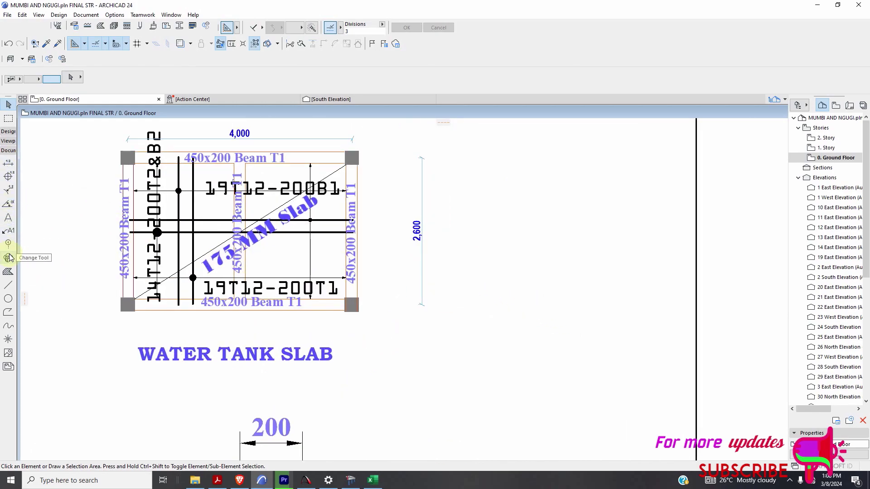
click(9, 218)
click(512, 270)
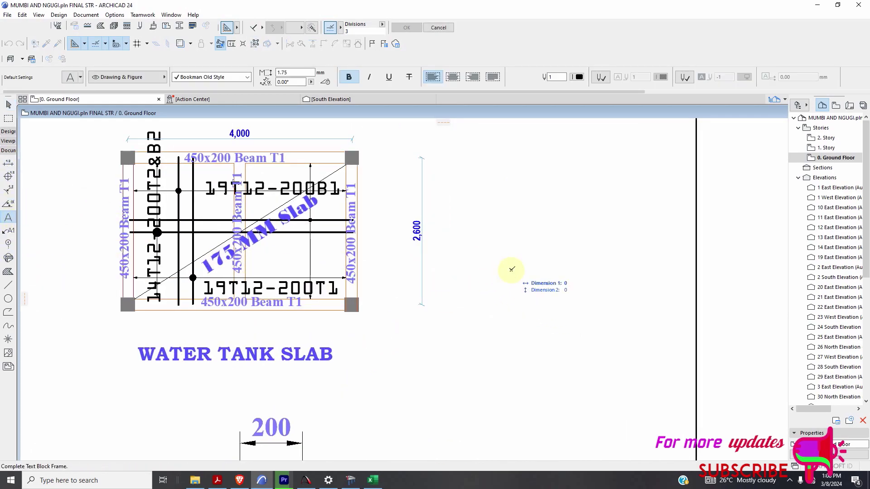
text(5)
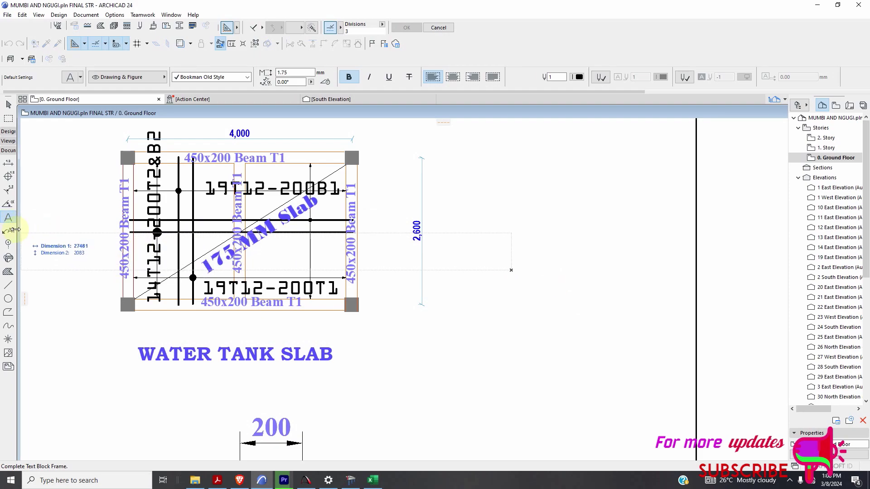
key(Escape)
Place an L/500 note beside the 2,600 dimension and return to the Prokon deflection results
click(467, 214)
click(571, 260)
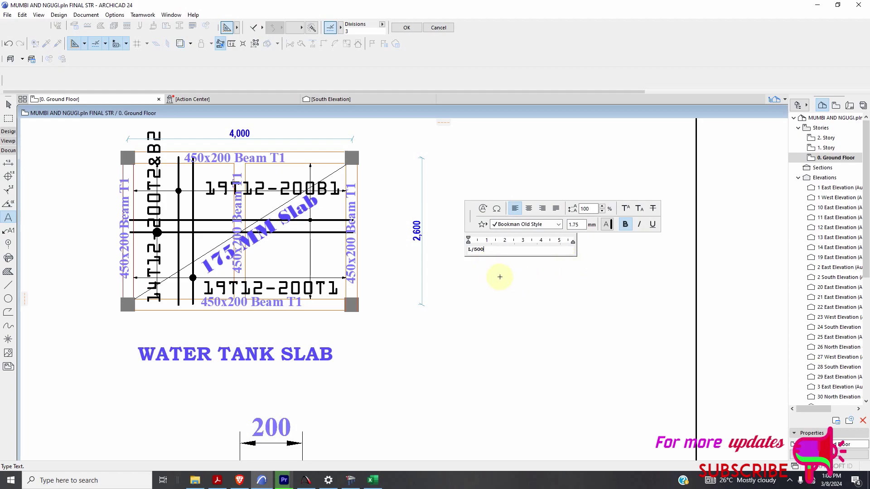
text(L/500)
click(505, 284)
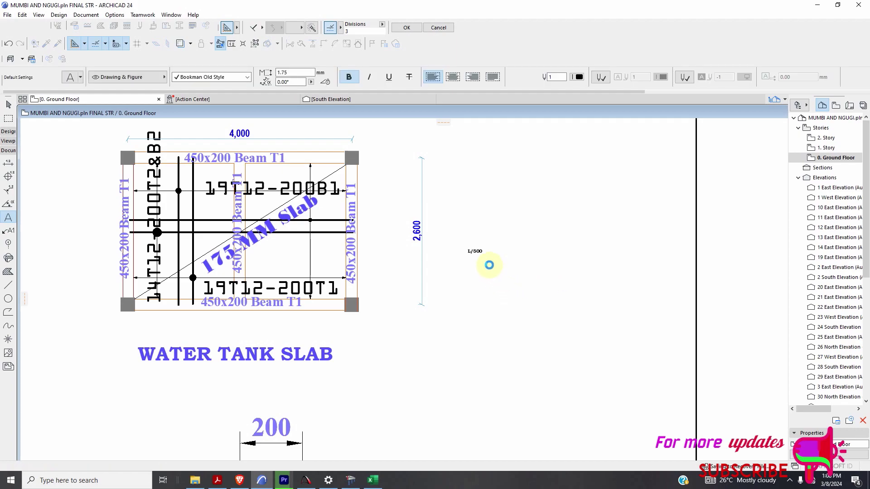
scroll(361, 461, up, 3)
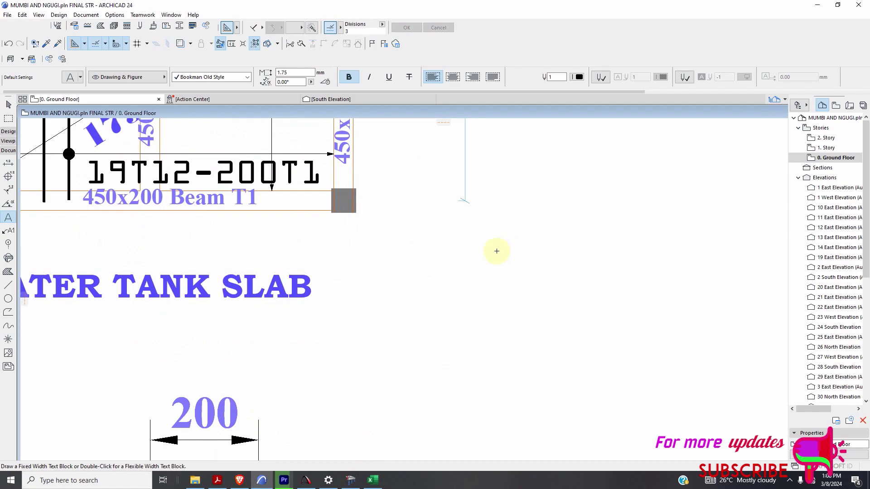
scroll(495, 249, down, 2)
scroll(453, 251, down, 1)
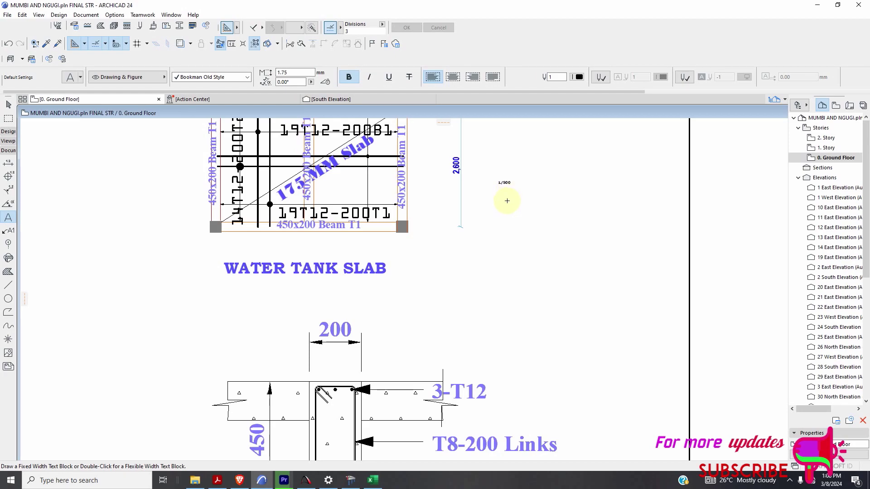
click(351, 480)
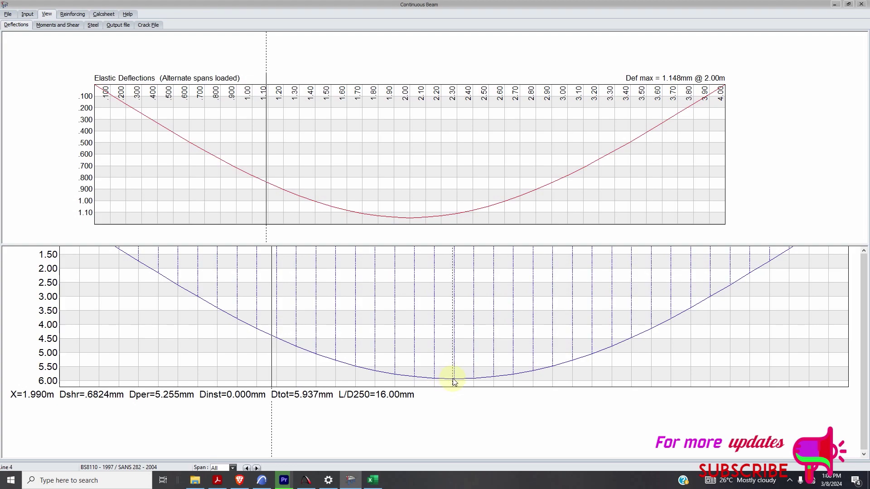
Scroll the calcsheet to span 1's long-term deflection diagram, showing a 5.941 mm maximum at 2.00 m
click(104, 14)
scroll(375, 209, down, 3)
scroll(375, 209, down, 15)
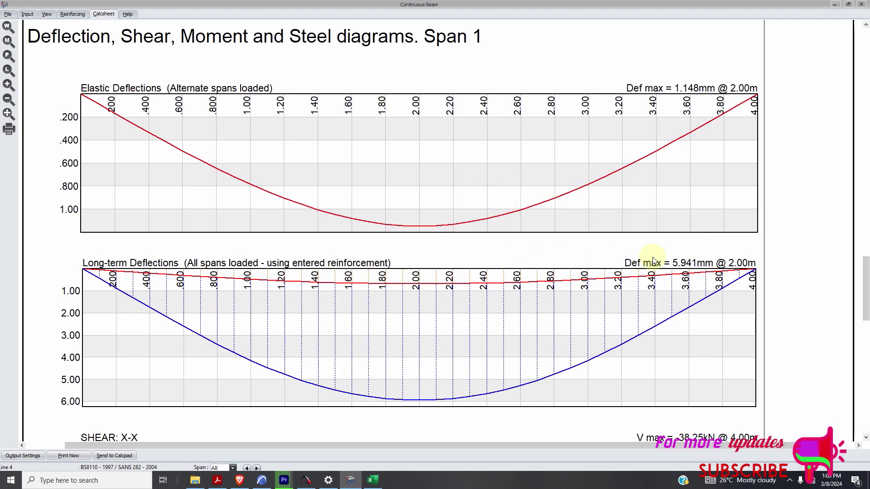
scroll(625, 276, down, 2)
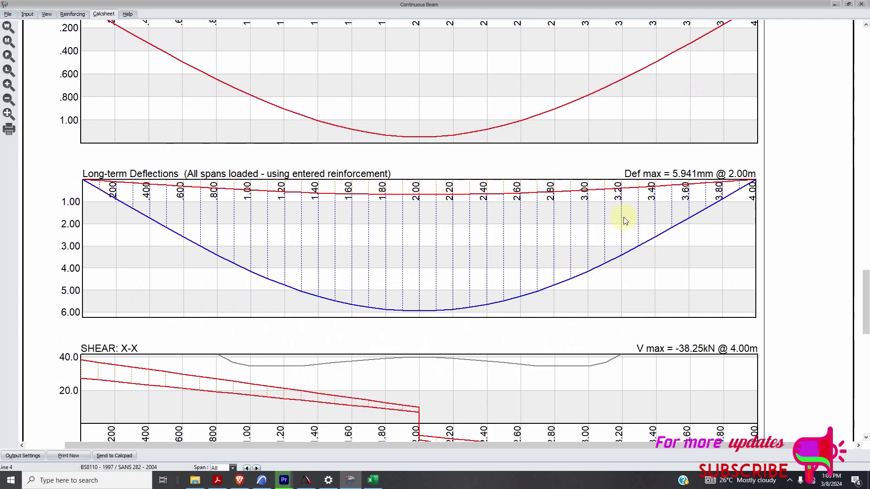
scroll(624, 218, down, 2)
scroll(624, 216, up, 2)
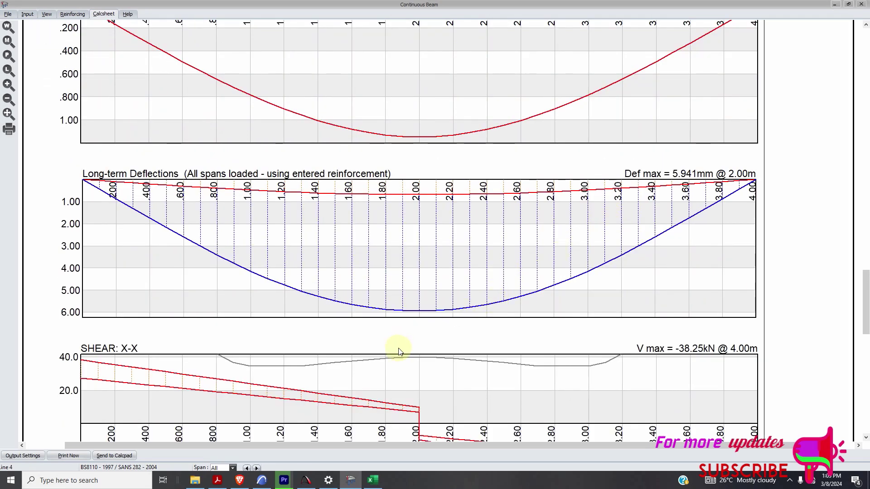
scroll(340, 151, down, 2)
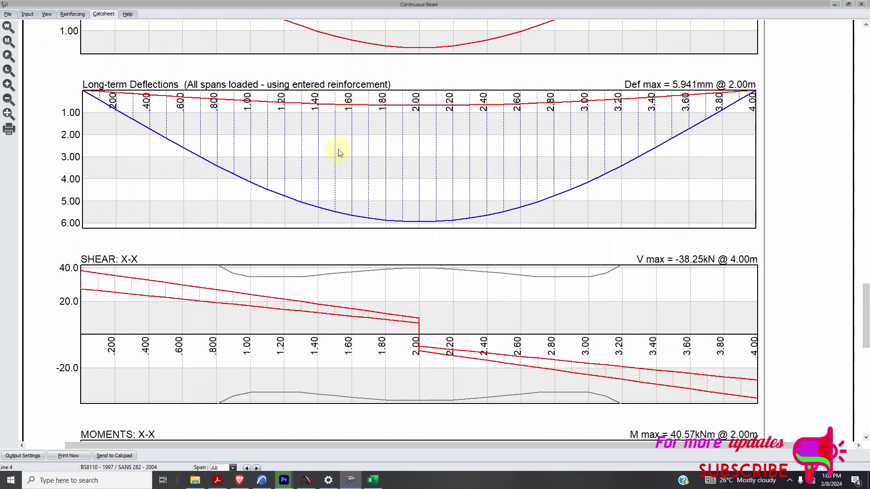
scroll(218, 106, up, 5)
click(70, 14)
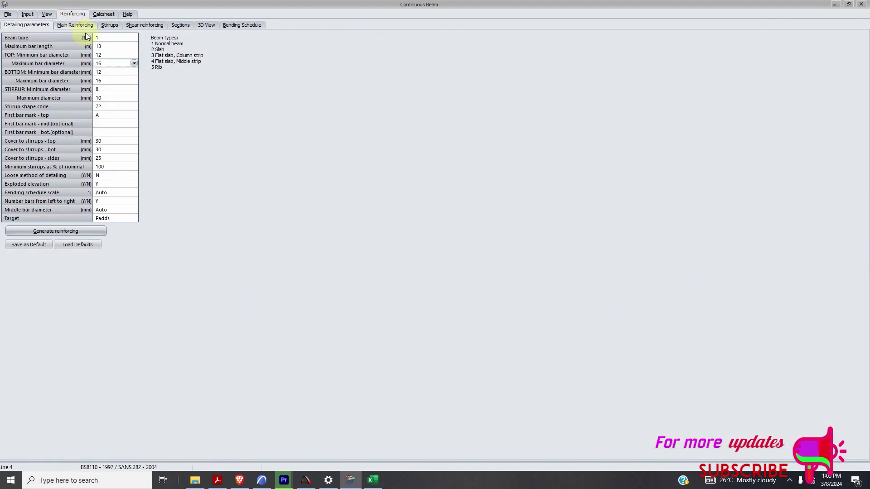
Review the stirrups and the shear steel near 1.80 m, ending on section A's cross-section
click(108, 26)
click(146, 25)
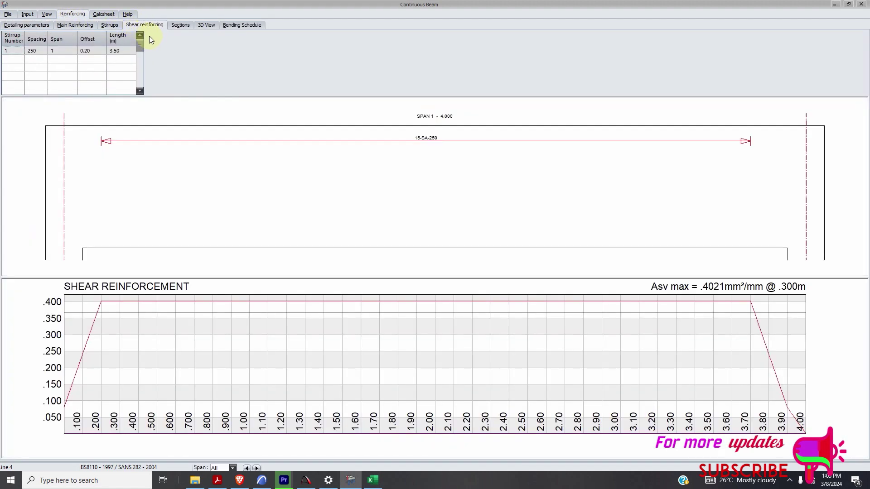
scroll(434, 151, up, 3)
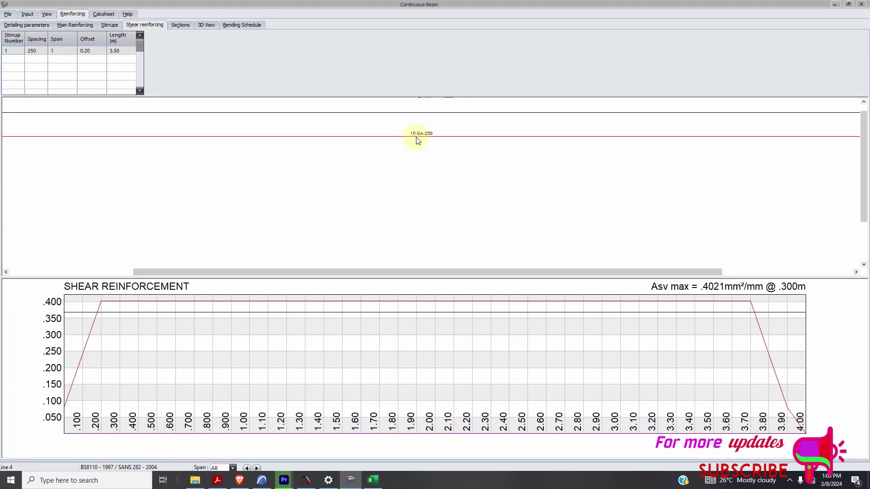
scroll(426, 141, down, 3)
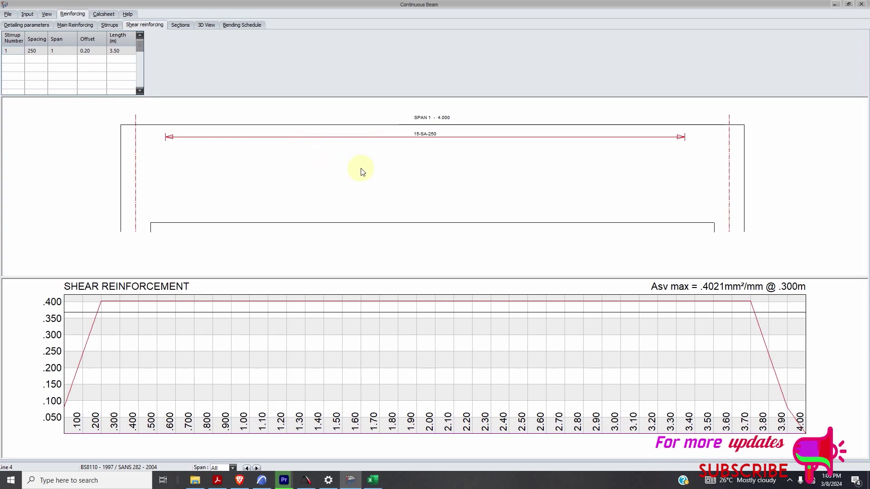
scroll(328, 161, down, 2)
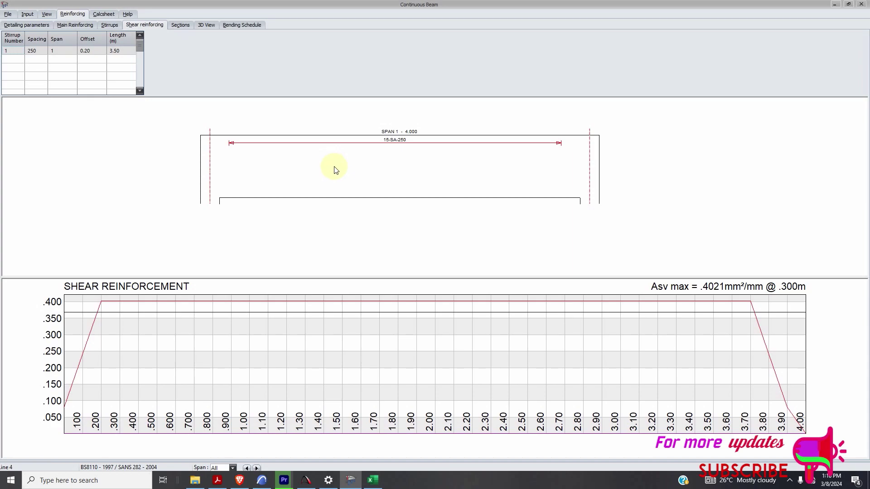
click(405, 352)
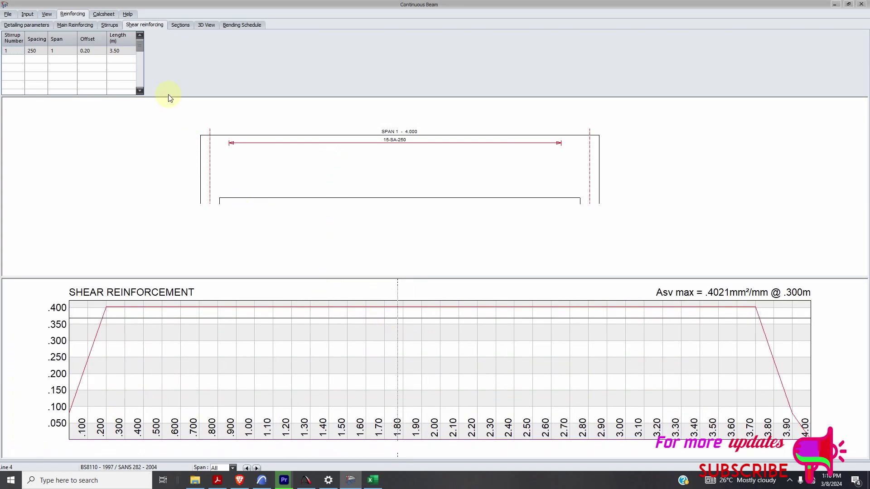
click(109, 25)
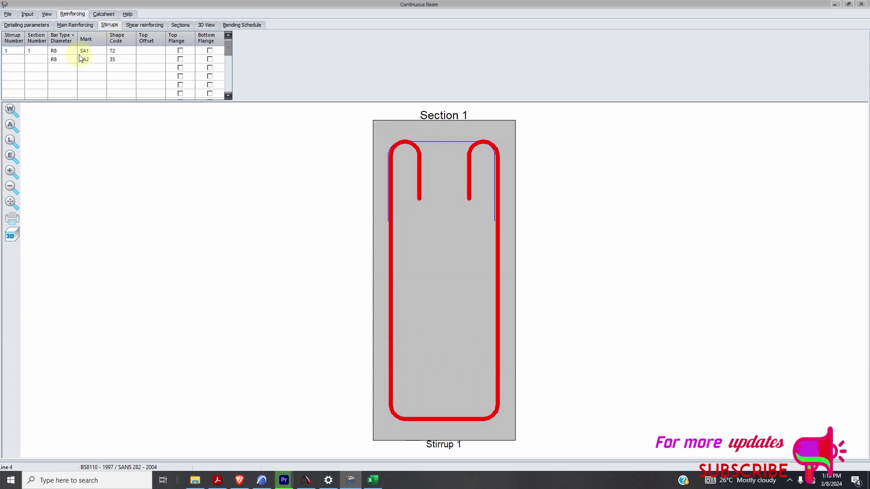
click(150, 25)
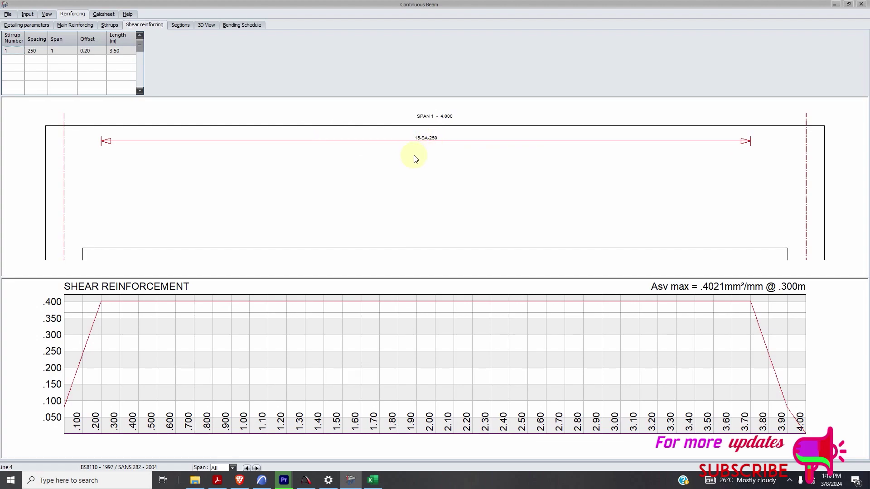
click(183, 25)
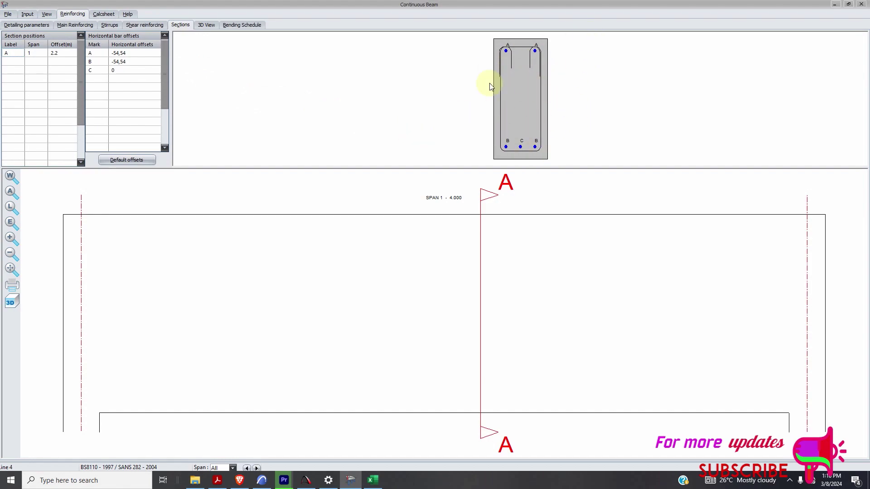
right_click(466, 81)
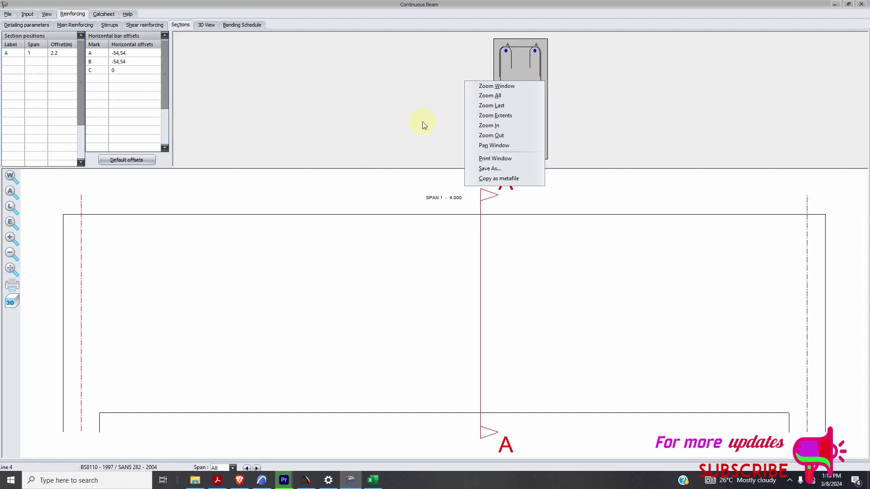
click(488, 169)
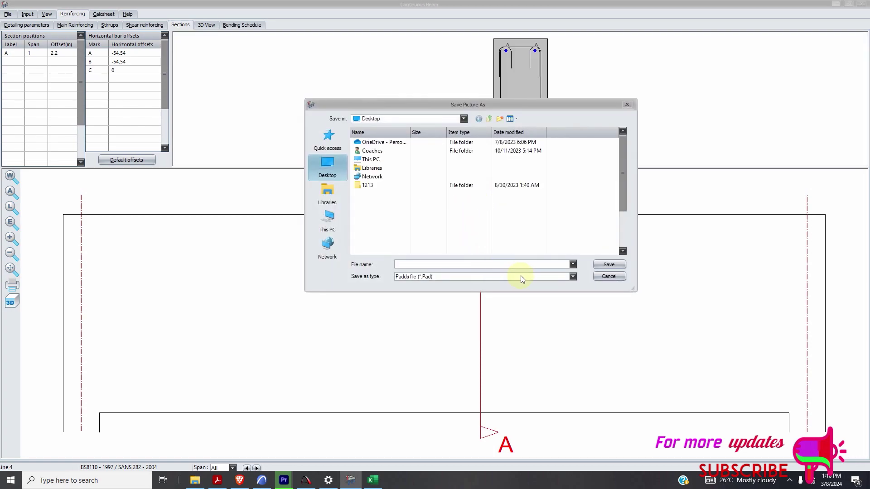
click(573, 276)
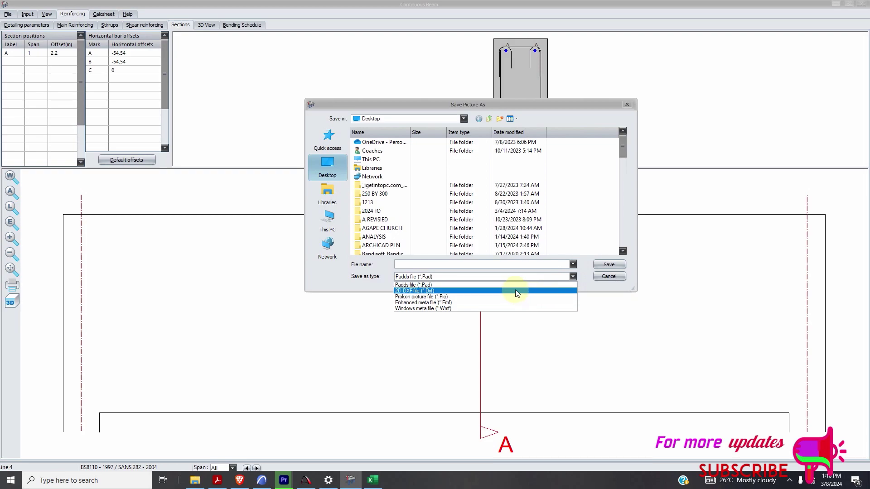
click(517, 291)
click(610, 267)
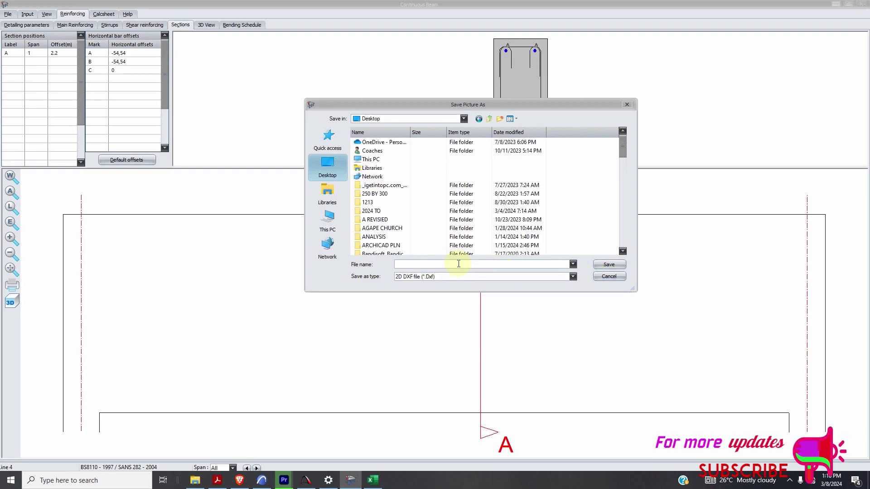
text(FFF)
click(609, 266)
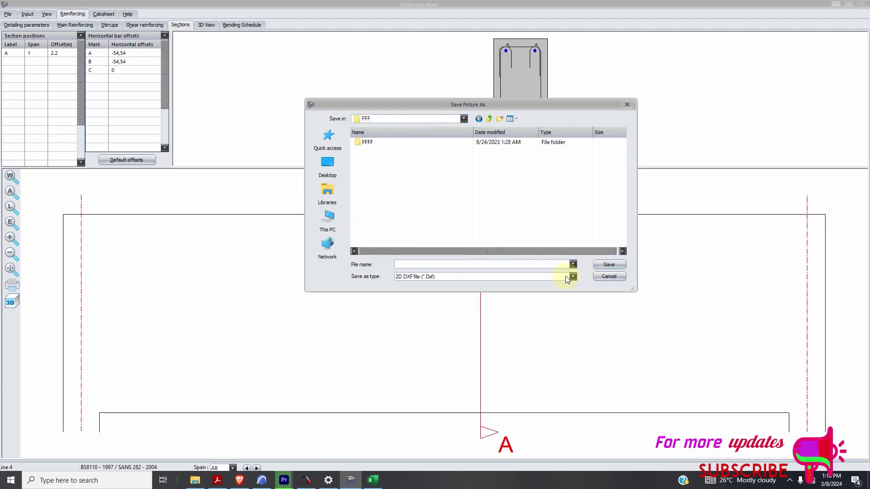
click(609, 277)
click(144, 25)
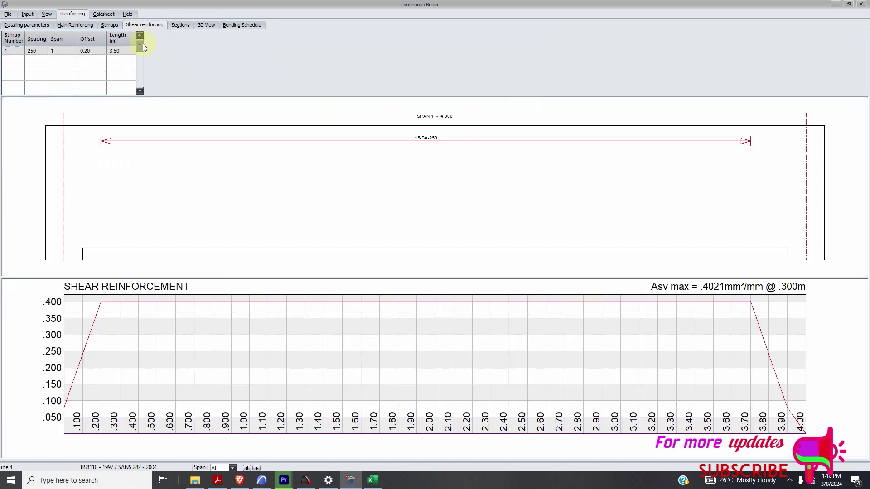
right_click(301, 104)
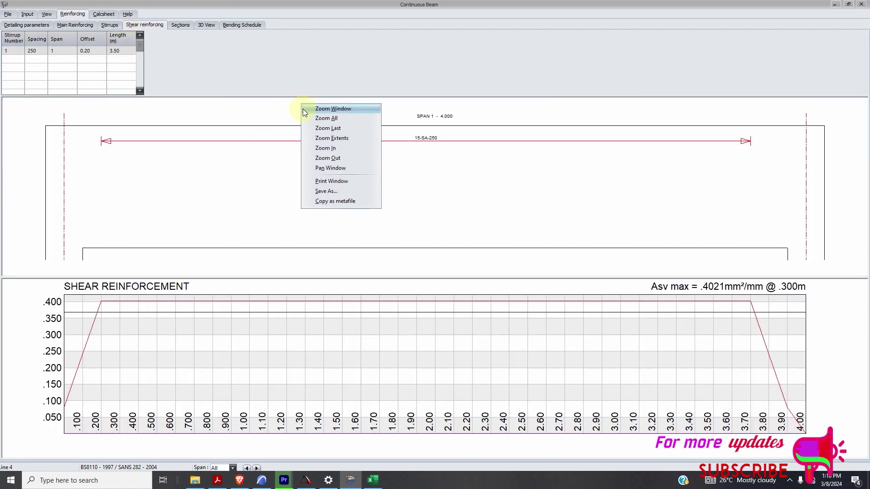
click(335, 192)
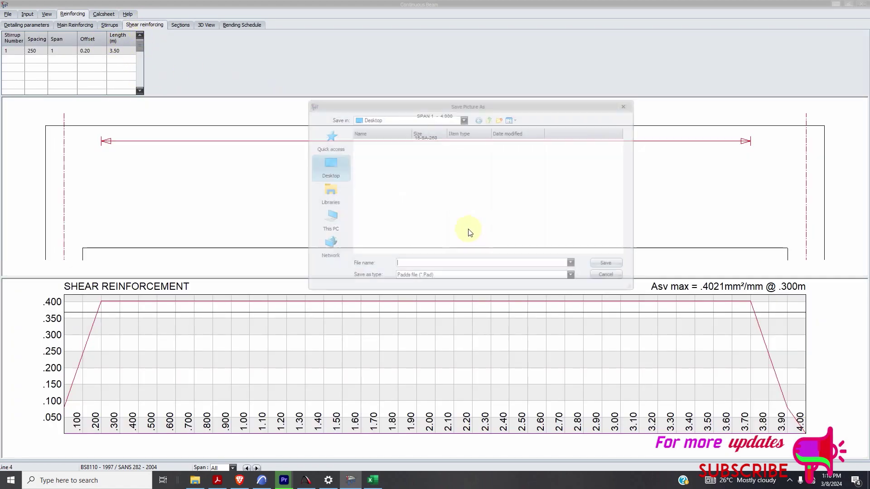
click(574, 280)
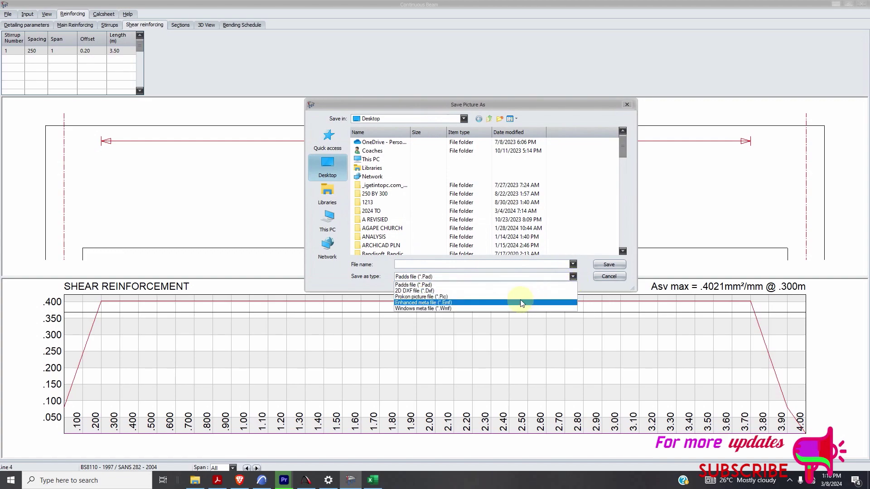
click(488, 289)
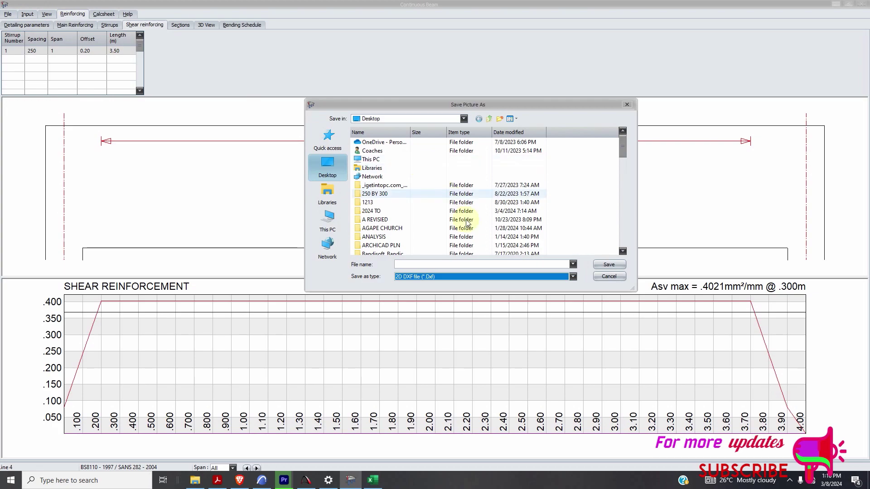
click(609, 277)
Bring up the Sections input table and check the ARCHICAD drawing for reference
click(27, 13)
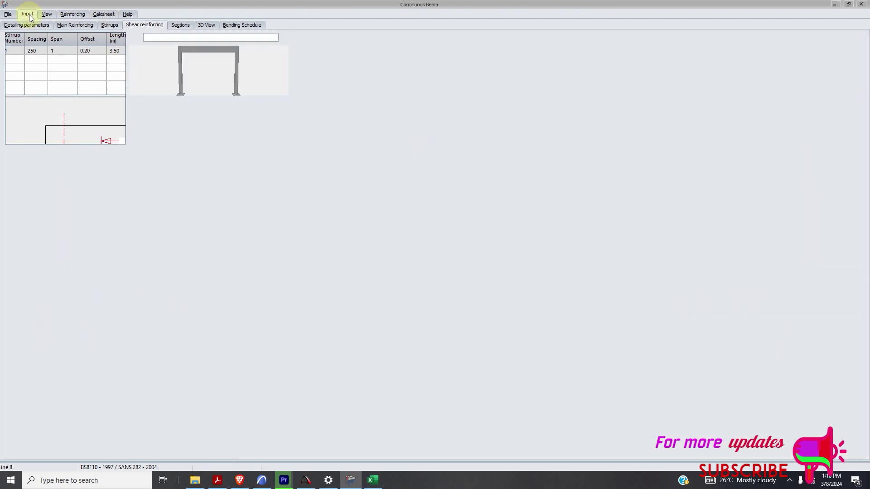
click(53, 25)
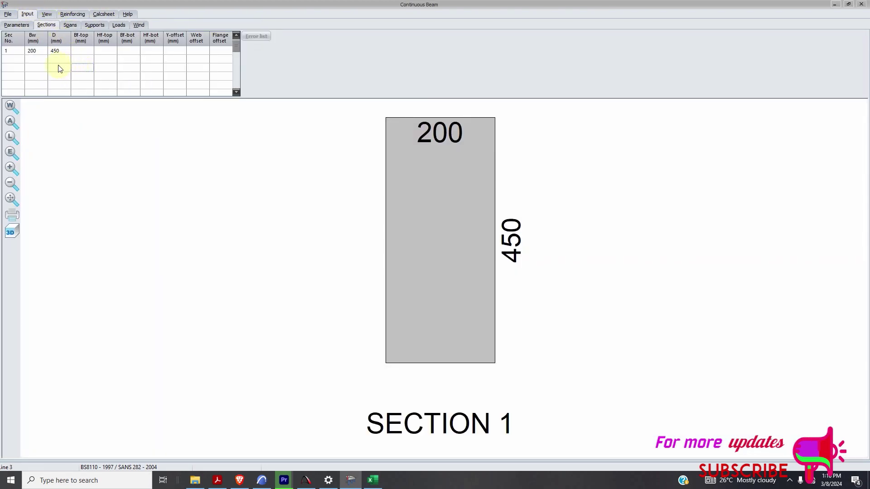
click(262, 480)
scroll(428, 259, down, 3)
scroll(427, 258, down, 2)
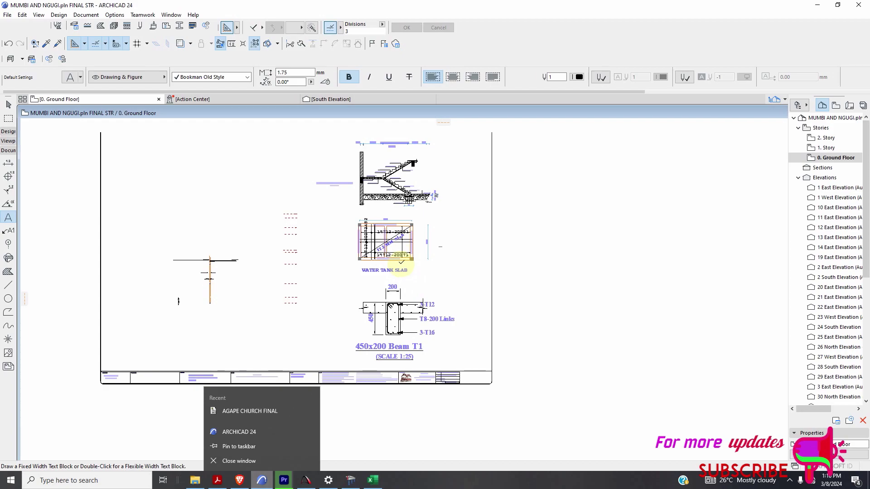
click(351, 480)
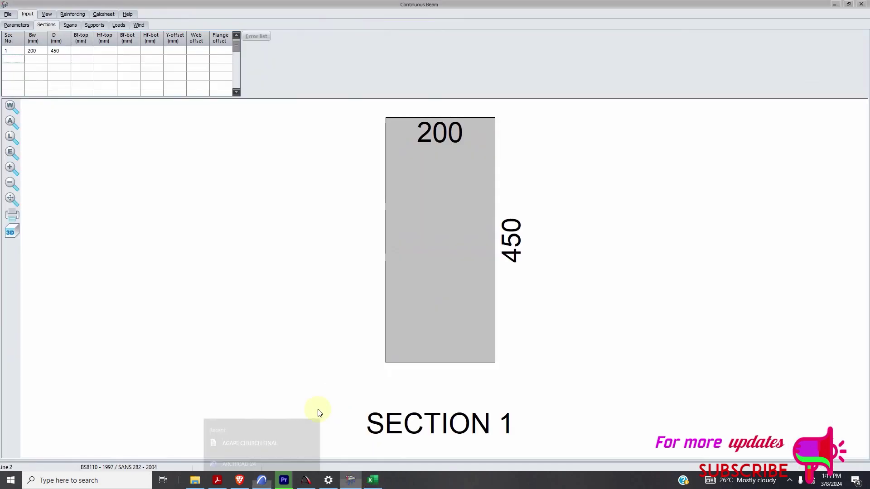
Enter section 2 as 200 mm wide and 450 mm deep
text(2)
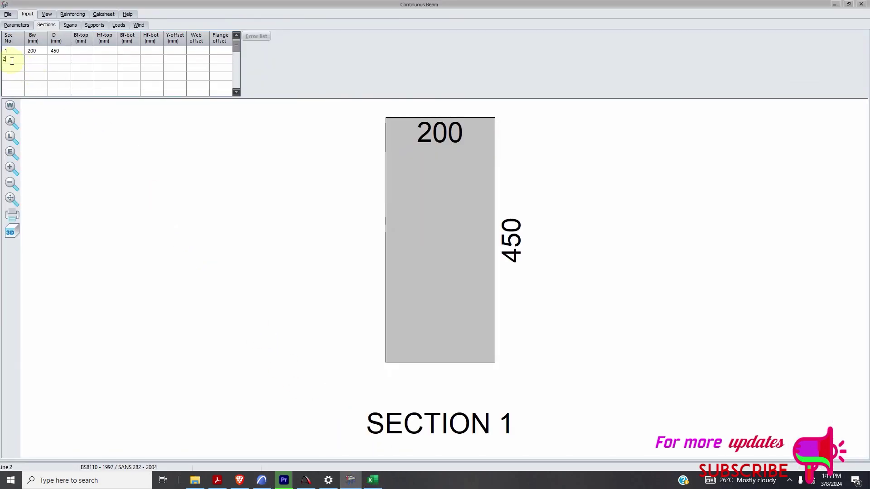
click(39, 59)
text(200)
click(66, 59)
text(450)
click(64, 67)
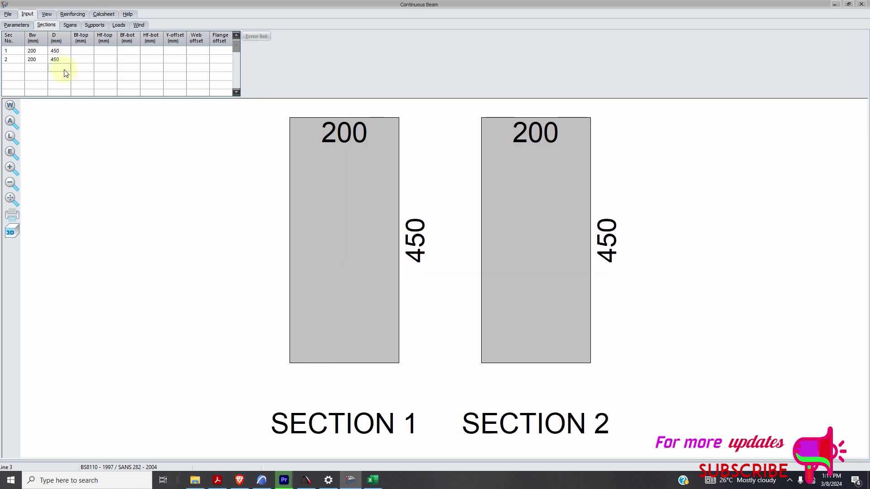
click(72, 28)
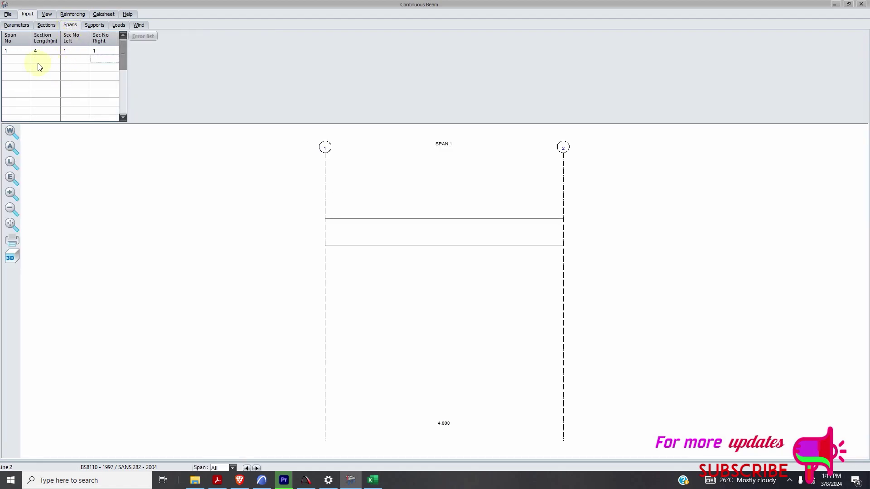
Add span 2 with a 6 m length and section 1 at both ends
click(25, 62)
text(2)
click(44, 61)
text(6)
click(75, 63)
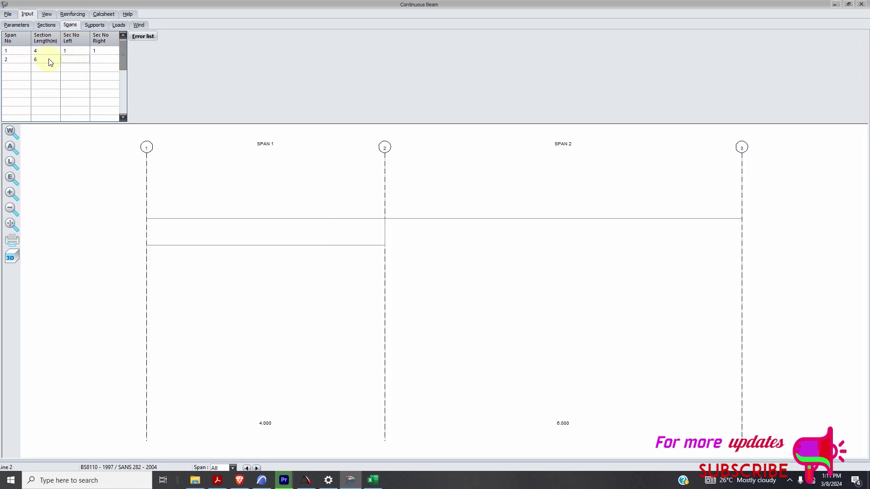
text(1)
click(111, 64)
text(1)
Add support 3 as a 200 × 200 mm column, 3 m high
click(96, 27)
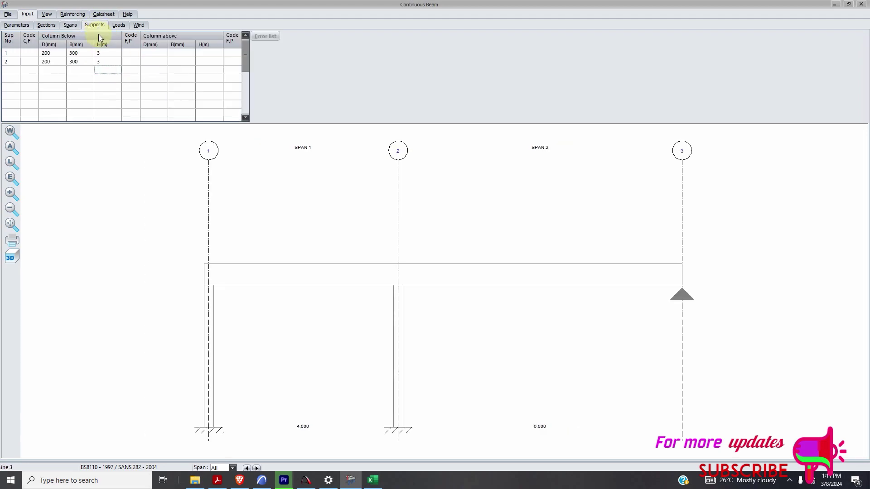
click(16, 71)
click(10, 70)
text(3)
click(59, 72)
text(200)
click(74, 71)
text(200)
click(103, 72)
text(3)
click(128, 79)
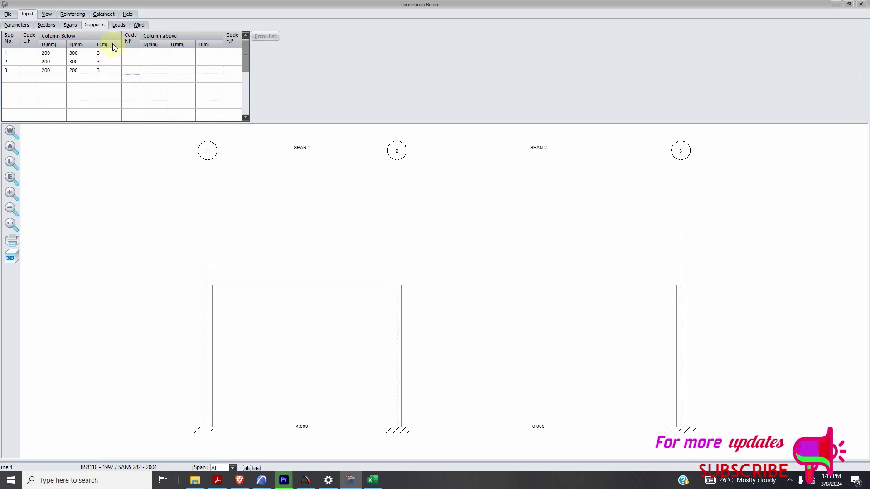
click(121, 25)
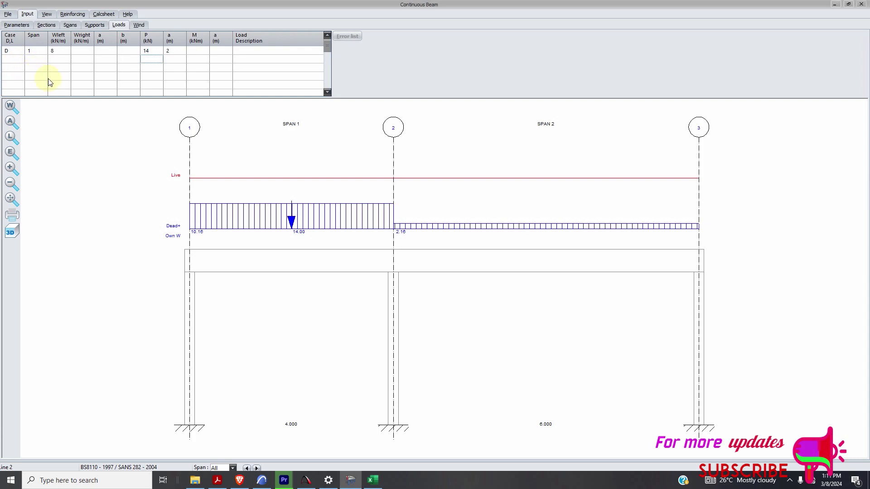
Add a 6 kN/m live load on span 1
click(16, 63)
text(L)
click(39, 64)
text(1)
click(62, 65)
text(6)
click(18, 70)
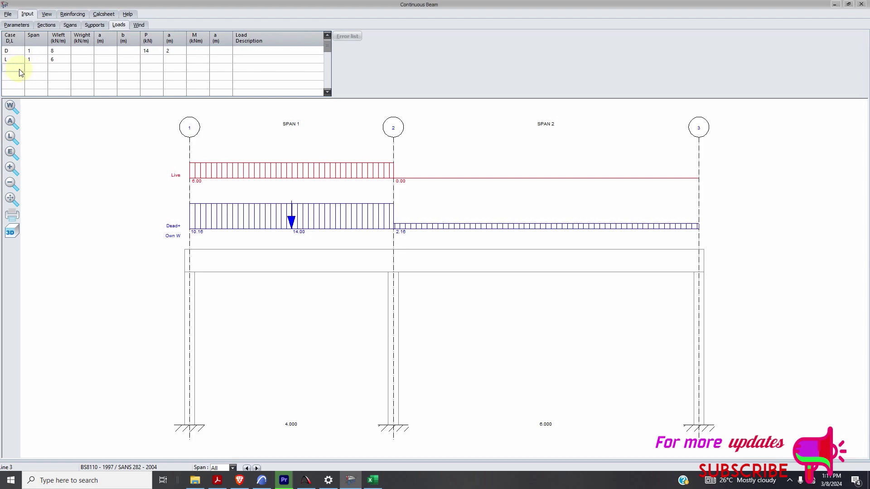
Add a 9 kN/m dead load on span 2
text(D)
click(62, 69)
text(9)
click(81, 71)
click(18, 78)
click(37, 70)
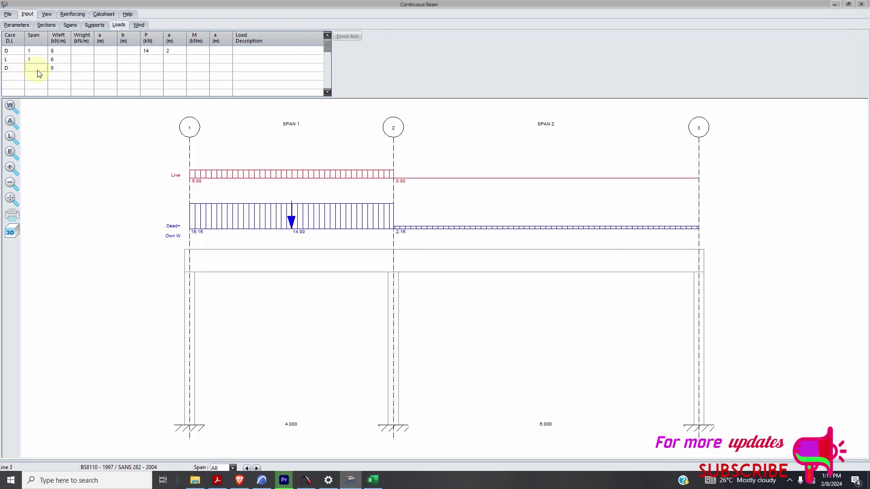
text(2)
click(12, 78)
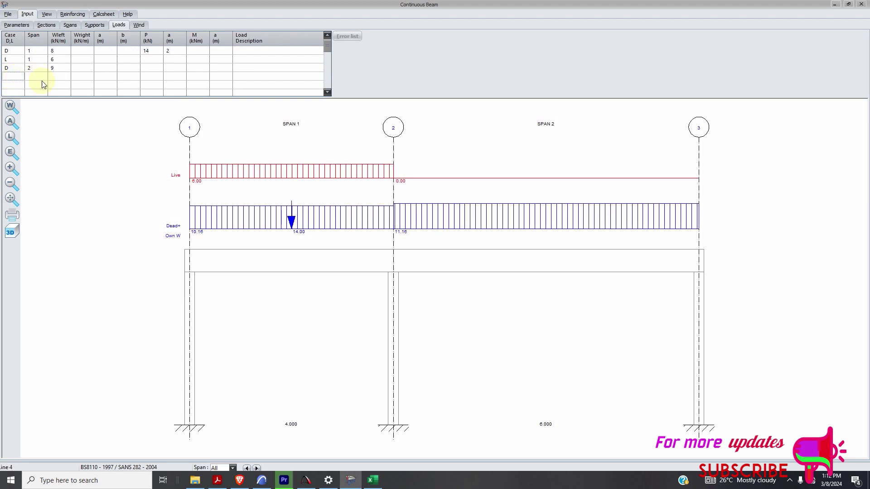
Add a 5 kN/m live load on span 2 and view the resulting deflections
text(L)
click(40, 81)
text(2)
click(66, 82)
text(5)
click(125, 77)
click(50, 15)
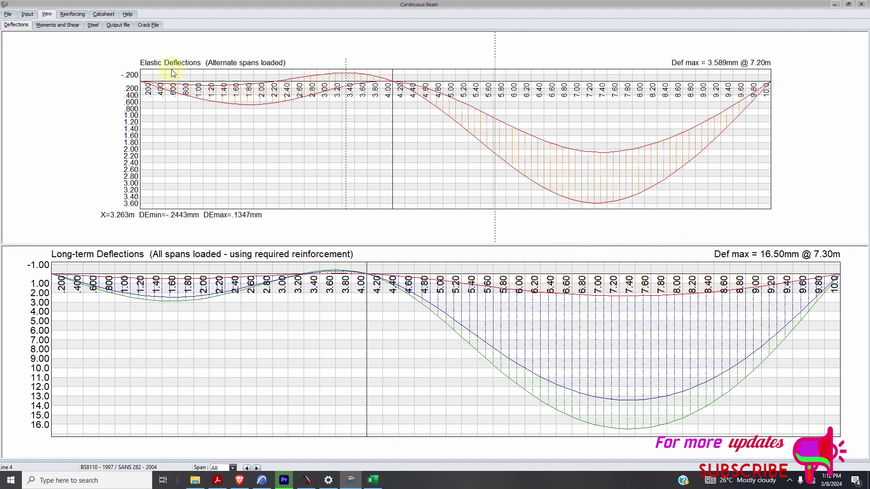
Regenerate reinforcing, overwriting the existing bars, and recheck deflections: 13.29 mm maximum at 7.30 m
click(73, 14)
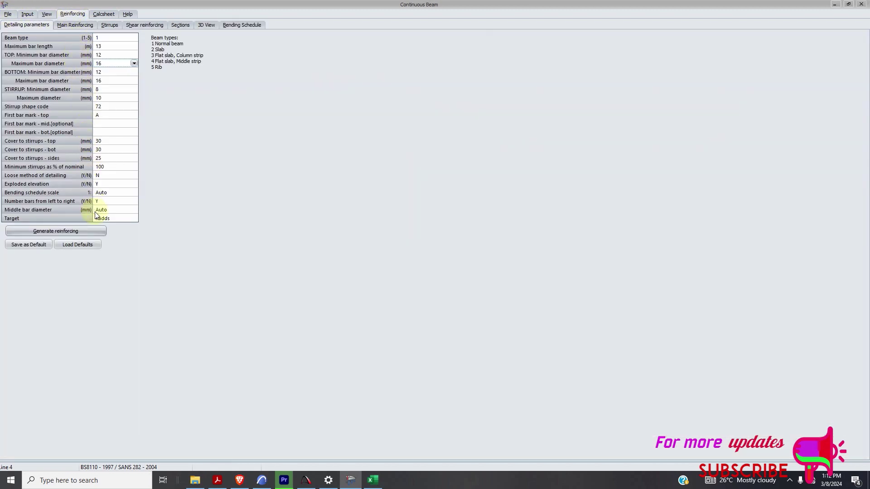
click(87, 232)
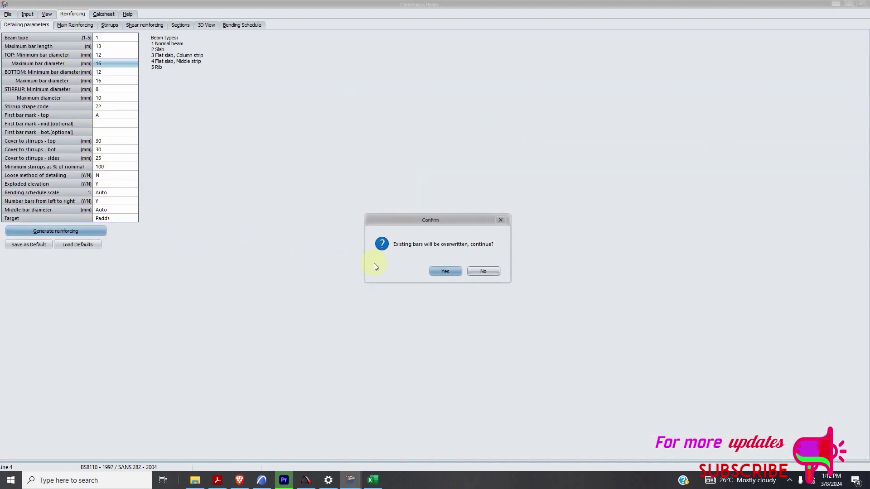
click(443, 273)
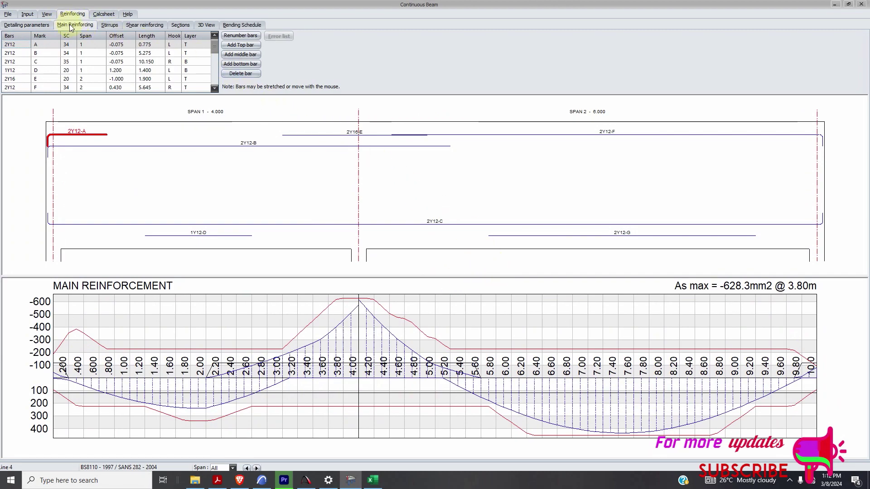
click(46, 14)
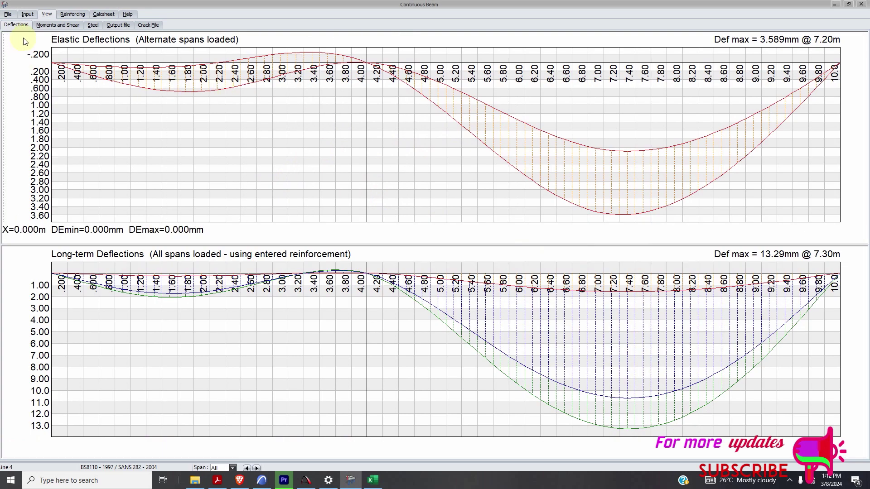
Change bottom bar C from 2Y12 to 2Y16 and recheck deflections, now 11.01 mm maximum
click(73, 15)
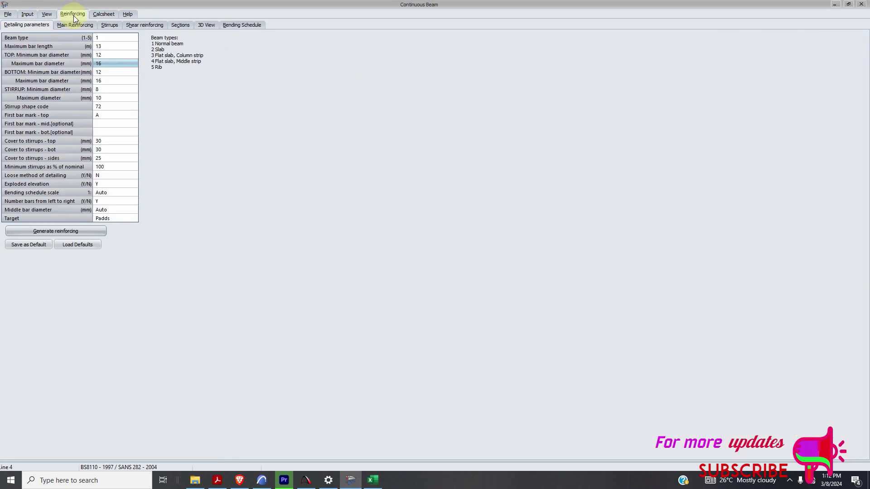
click(80, 26)
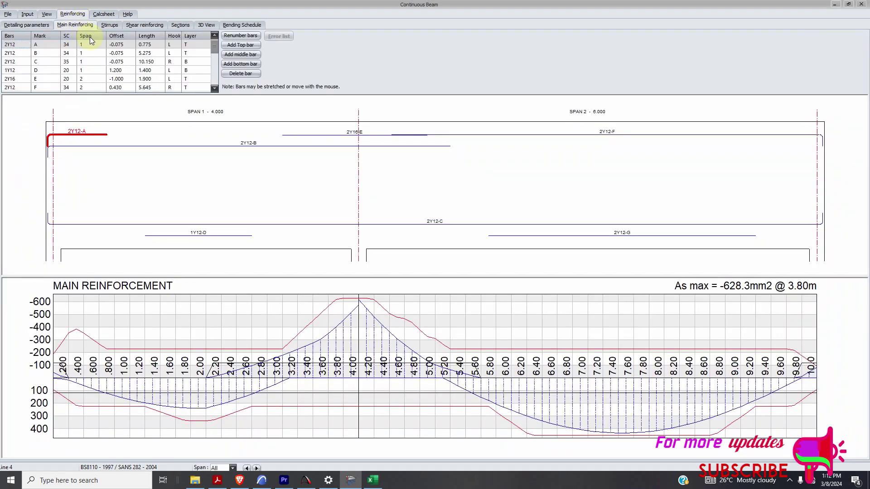
click(456, 223)
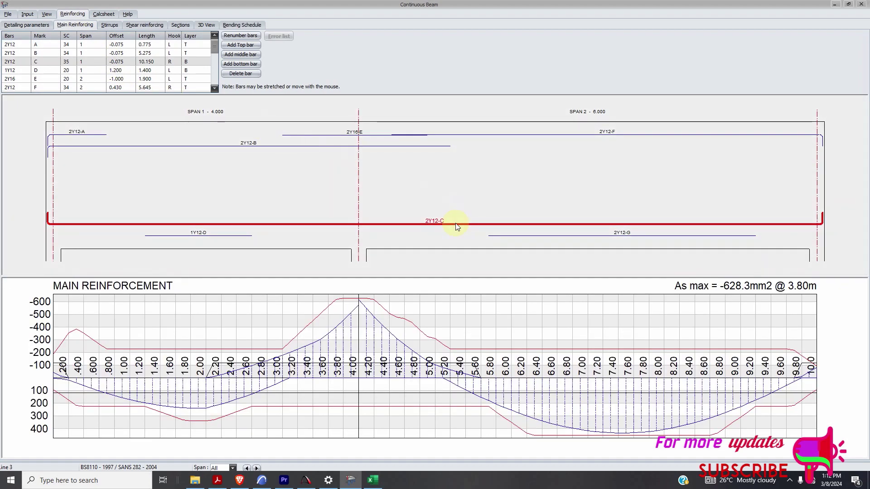
click(26, 61)
key(BackSpace)
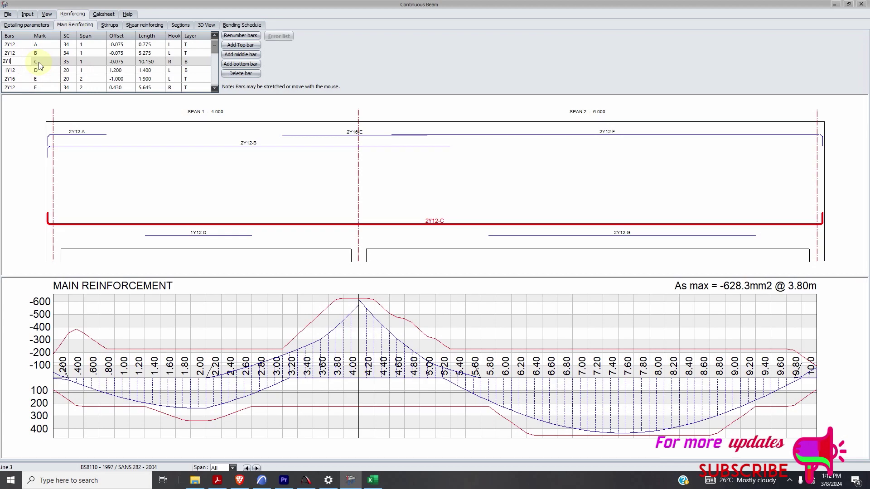
text(6)
key(Return)
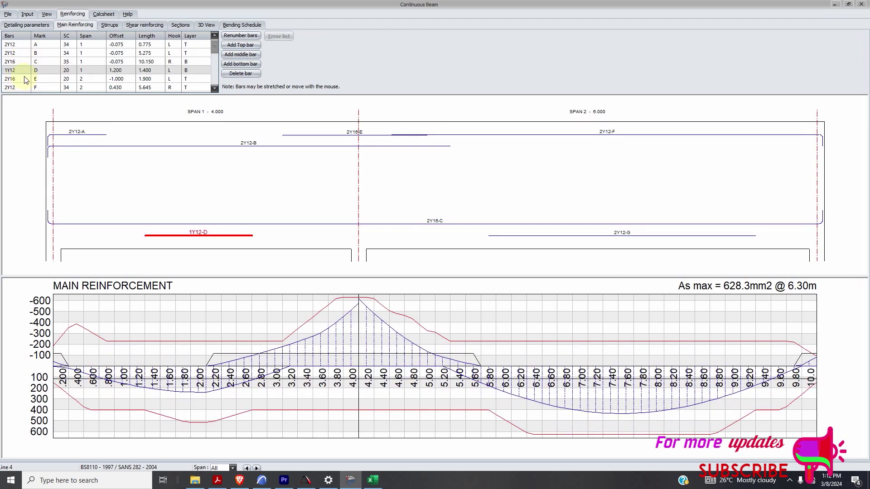
click(47, 15)
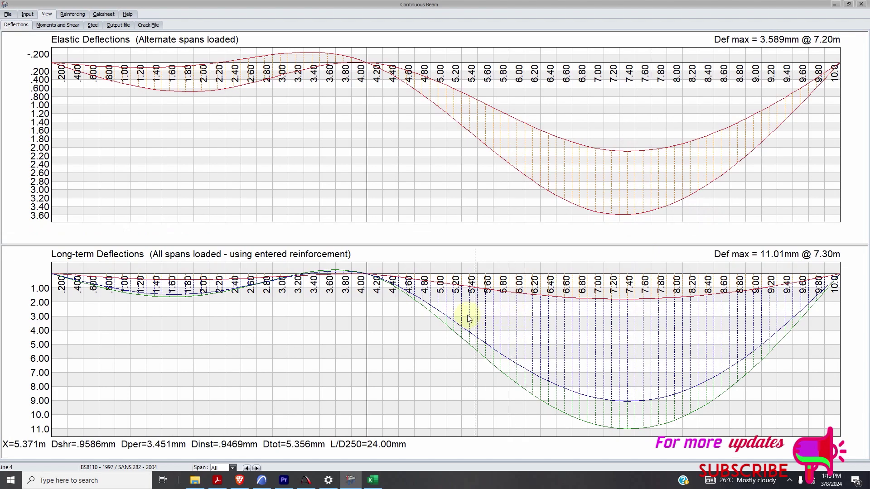
scroll(437, 329, down, 2)
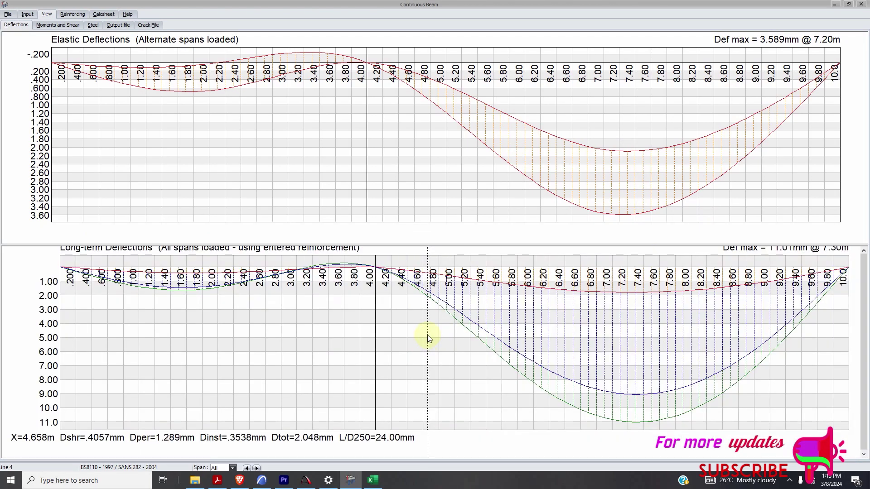